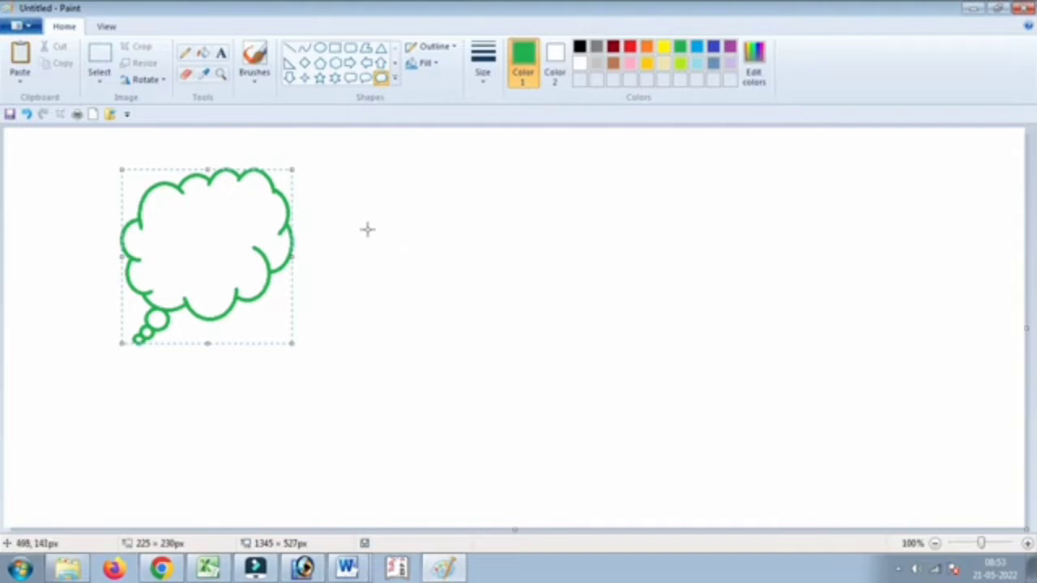
- Add two more green cloud callouts overlapping the first on either side, making the last one about 204 × 249 px, to form a tree crown
{"action": "left_click_drag", "start_coordinate": [367, 229], "coordinate": [549, 396]}
{"action": "left_click_drag", "start_coordinate": [435, 308], "coordinate": [281, 280]}
{"action": "left_click_drag", "start_coordinate": [484, 237], "coordinate": [667, 422]}
{"action": "left_click_drag", "start_coordinate": [544, 317], "coordinate": [75, 284]}
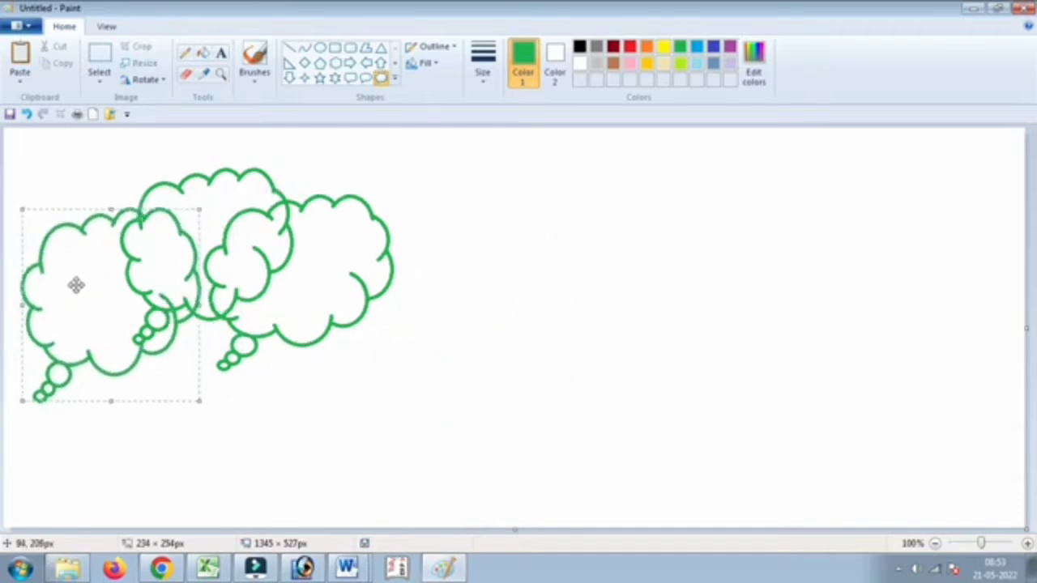
{"action": "left_click_drag", "start_coordinate": [21, 399], "coordinate": [47, 396]}
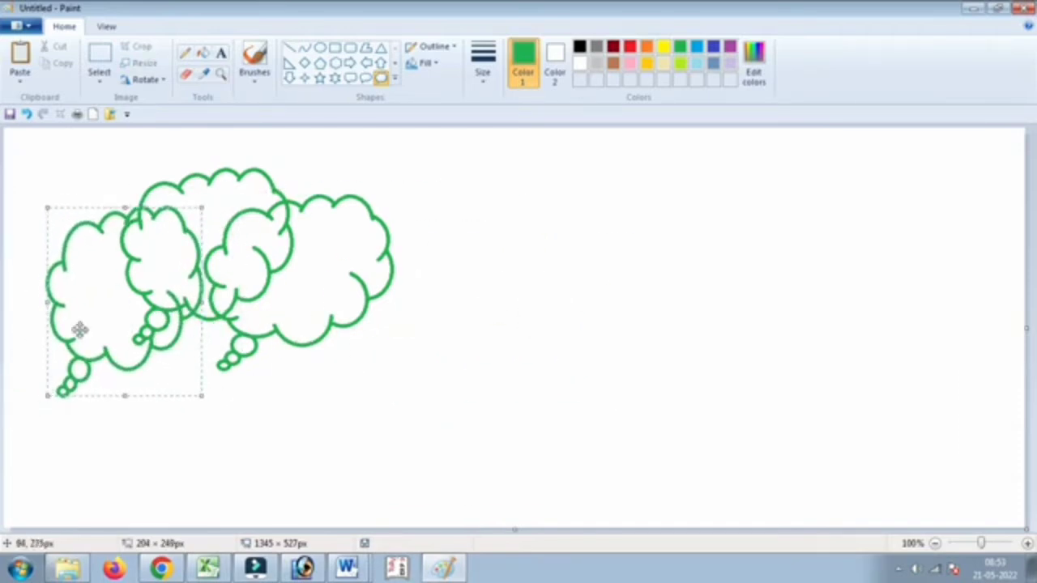
{"action": "left_click_drag", "start_coordinate": [80, 330], "coordinate": [83, 328]}
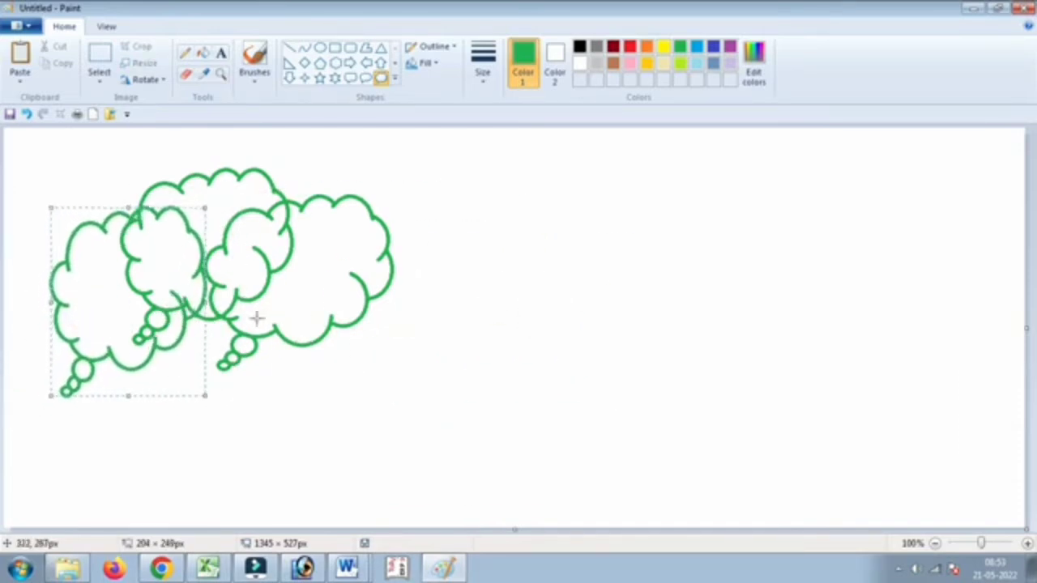
- Erase the small tail bubbles below the two outer clouds with an enlarged eraser
{"action": "left_click", "coordinate": [185, 74]}
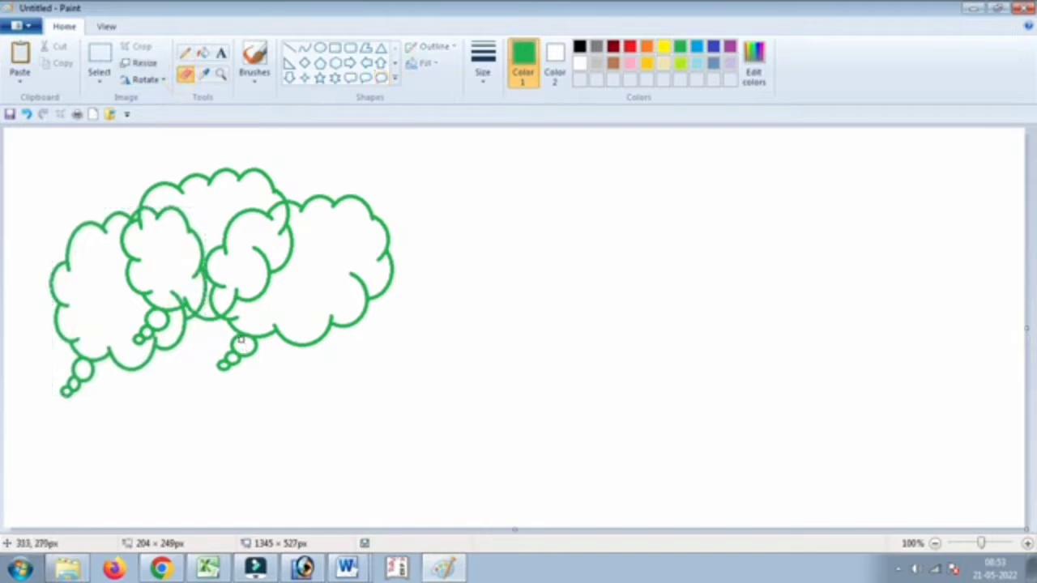
{"action": "left_click_drag", "start_coordinate": [241, 340], "coordinate": [194, 392]}
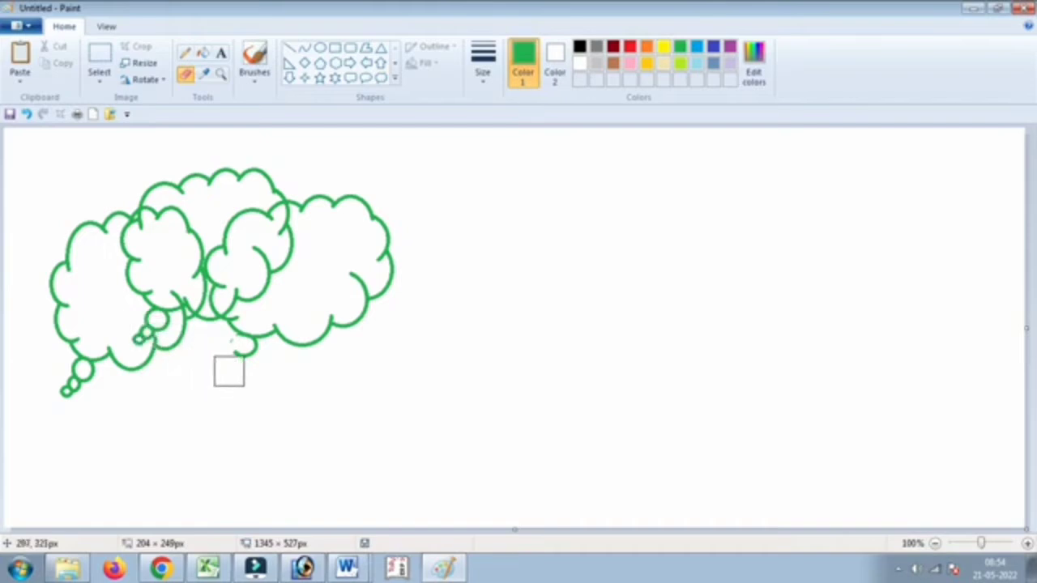
{"action": "mouse_move", "coordinate": [250, 358]}
{"action": "left_mouse_down"}
{"action": "mouse_move", "coordinate": [219, 349]}
{"action": "mouse_move", "coordinate": [101, 365]}
{"action": "mouse_move", "coordinate": [22, 423]}
{"action": "mouse_move", "coordinate": [85, 375]}
{"action": "left_mouse_up"}
{"action": "left_click", "coordinate": [61, 372]}
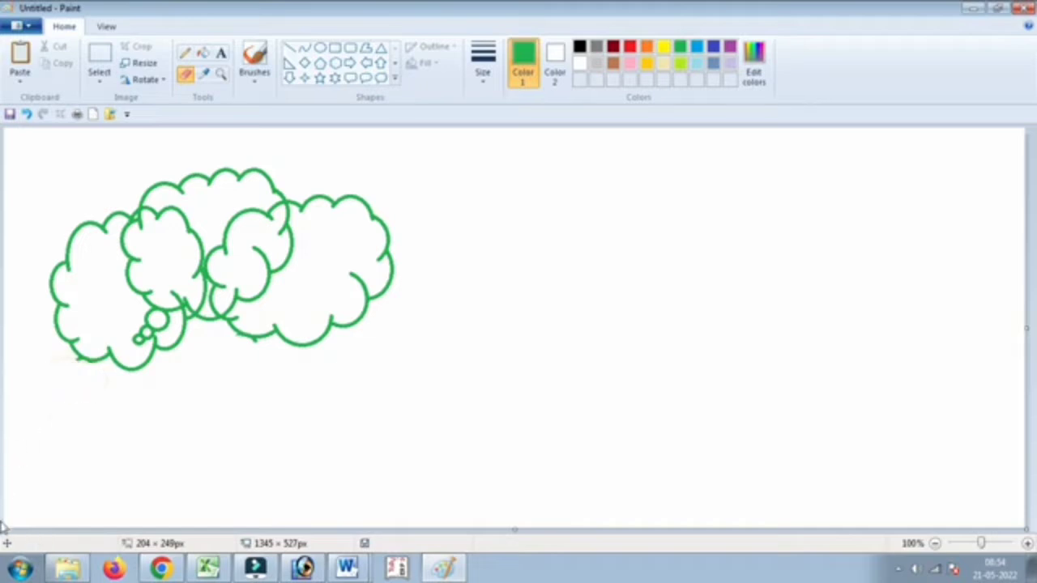
- Draw the tree trunk with the Pencil as two curved green lines flaring from the crown down to the canvas's lower edge
{"action": "left_click", "coordinate": [185, 53]}
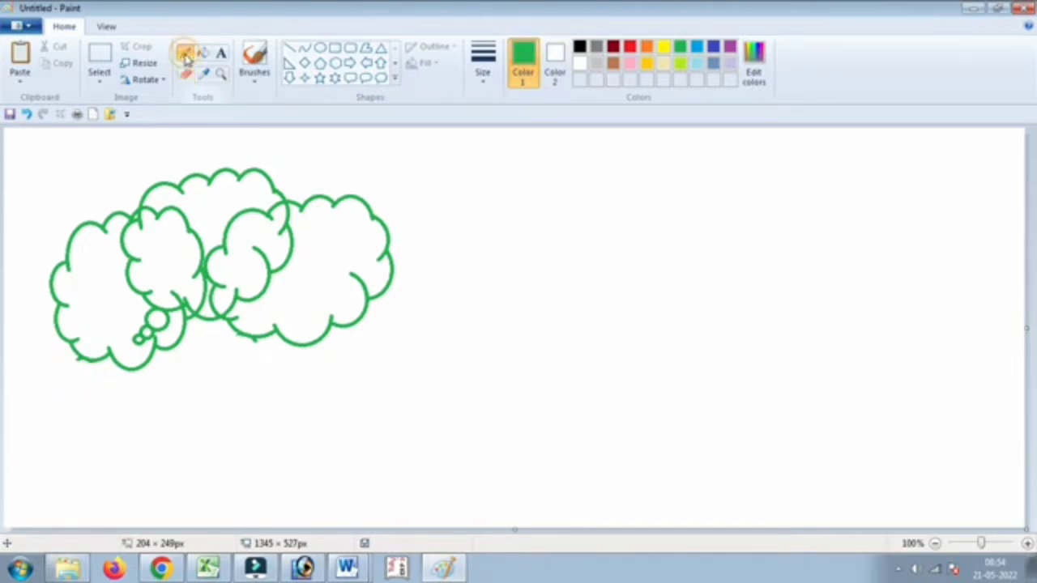
{"action": "mouse_move", "coordinate": [188, 324]}
{"action": "left_mouse_down"}
{"action": "mouse_move", "coordinate": [191, 489]}
{"action": "mouse_move", "coordinate": [172, 533]}
{"action": "left_mouse_up"}
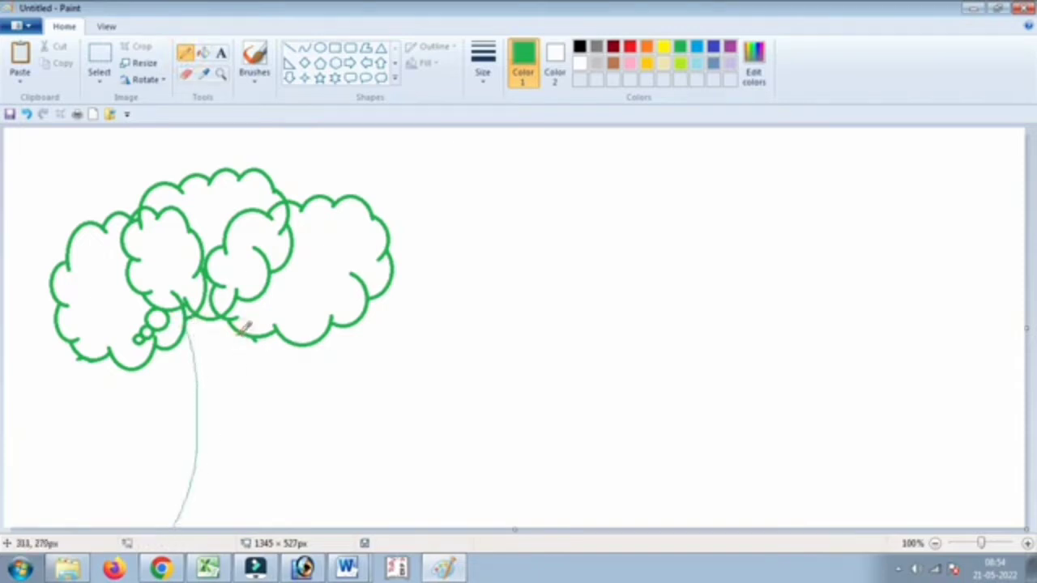
{"action": "mouse_move", "coordinate": [243, 329]}
{"action": "left_mouse_down"}
{"action": "mouse_move", "coordinate": [236, 435]}
{"action": "mouse_move", "coordinate": [275, 529]}
{"action": "left_mouse_up"}
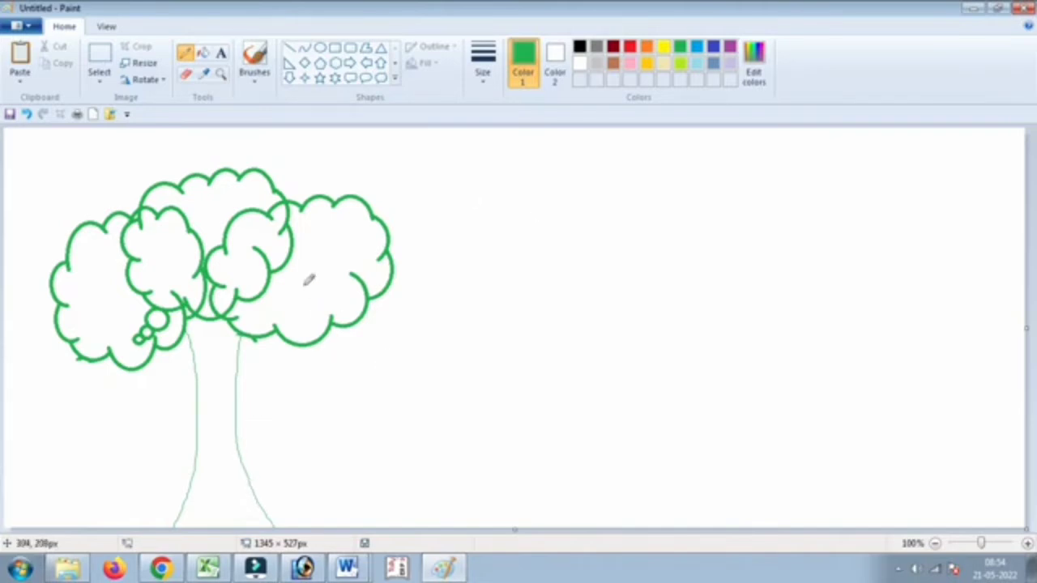
- Outline a house roof beside the tree in black straight lines, with a front gable, a long ridge, a sloping far edge and a parallel eave
{"action": "left_click", "coordinate": [580, 46]}
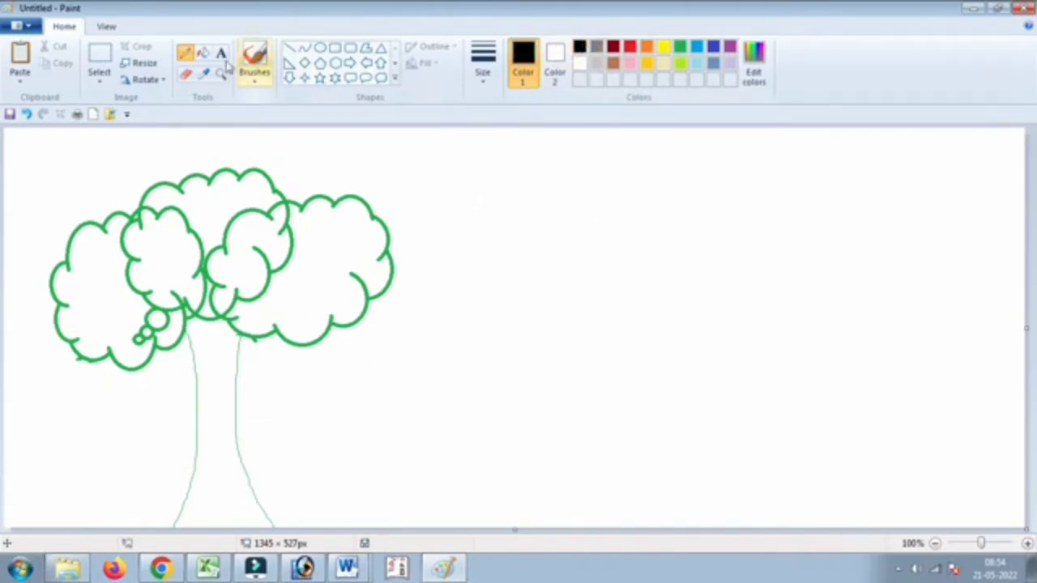
{"action": "left_click", "coordinate": [290, 49]}
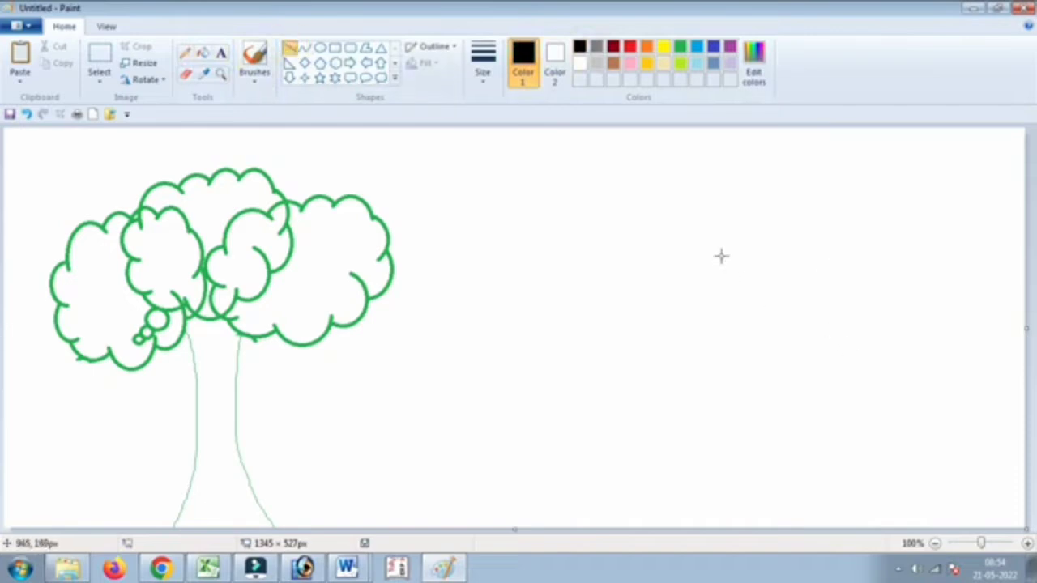
{"action": "left_click_drag", "start_coordinate": [700, 274], "coordinate": [1029, 308]}
{"action": "left_click", "coordinate": [888, 220]}
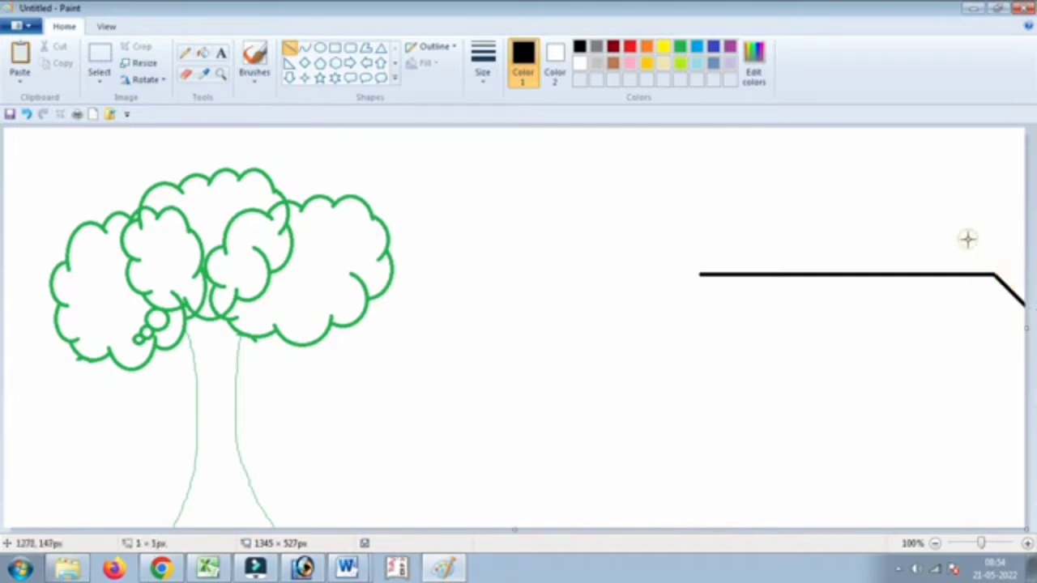
{"action": "left_click_drag", "start_coordinate": [701, 274], "coordinate": [623, 352]}
{"action": "left_click", "coordinate": [734, 237]}
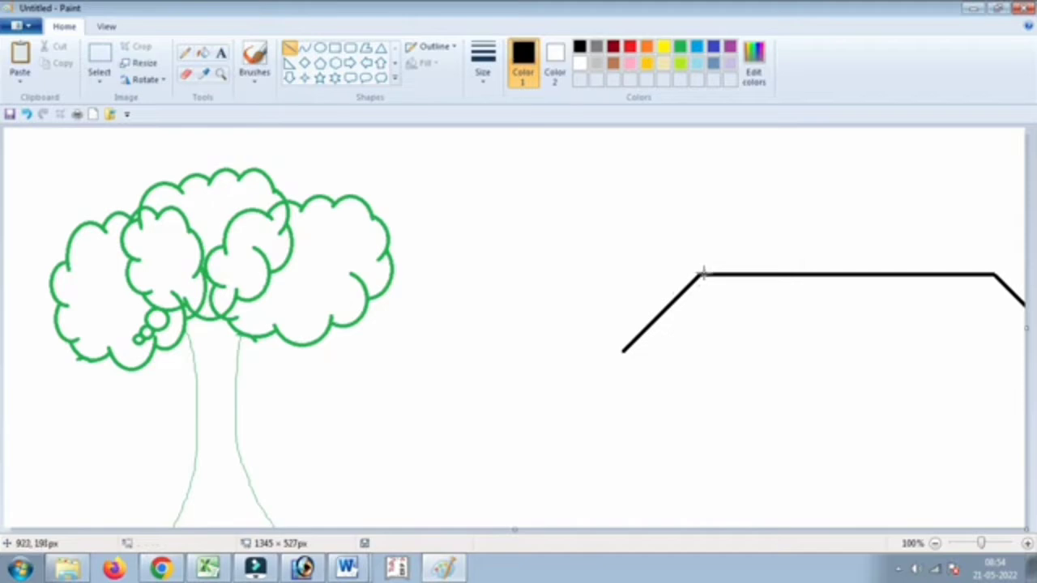
{"action": "mouse_move", "coordinate": [702, 274]}
{"action": "left_mouse_down"}
{"action": "mouse_move", "coordinate": [762, 348]}
{"action": "mouse_move", "coordinate": [782, 355]}
{"action": "mouse_move", "coordinate": [1024, 355]}
{"action": "left_mouse_up"}
{"action": "left_click", "coordinate": [794, 255]}
{"action": "left_click", "coordinate": [864, 180]}
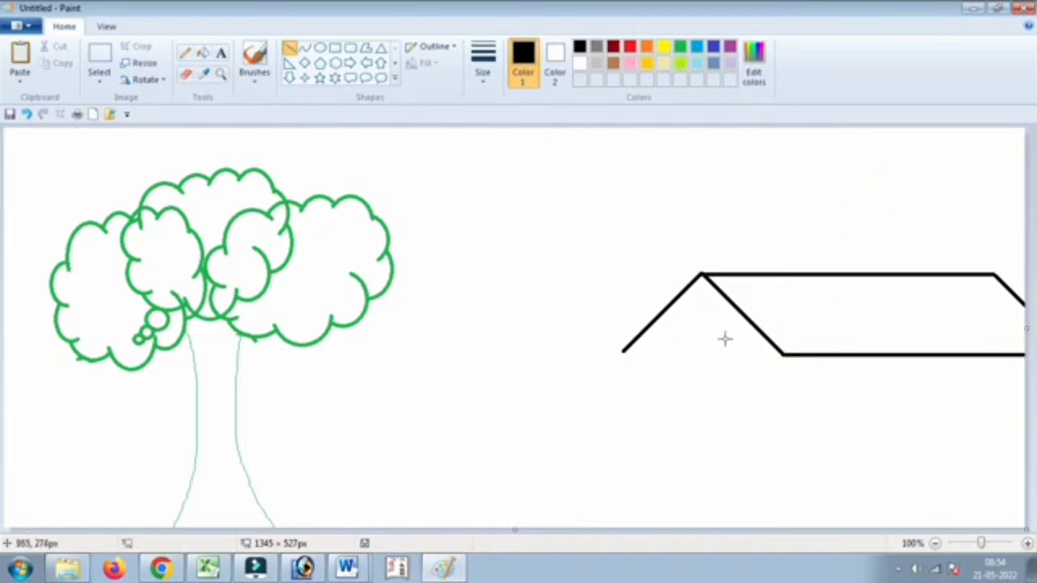
- Close the house's front wall with vertical lines about 192 px and 217 px high under the gable ends and a slanted base line
{"action": "left_click_drag", "start_coordinate": [621, 353], "coordinate": [608, 496]}
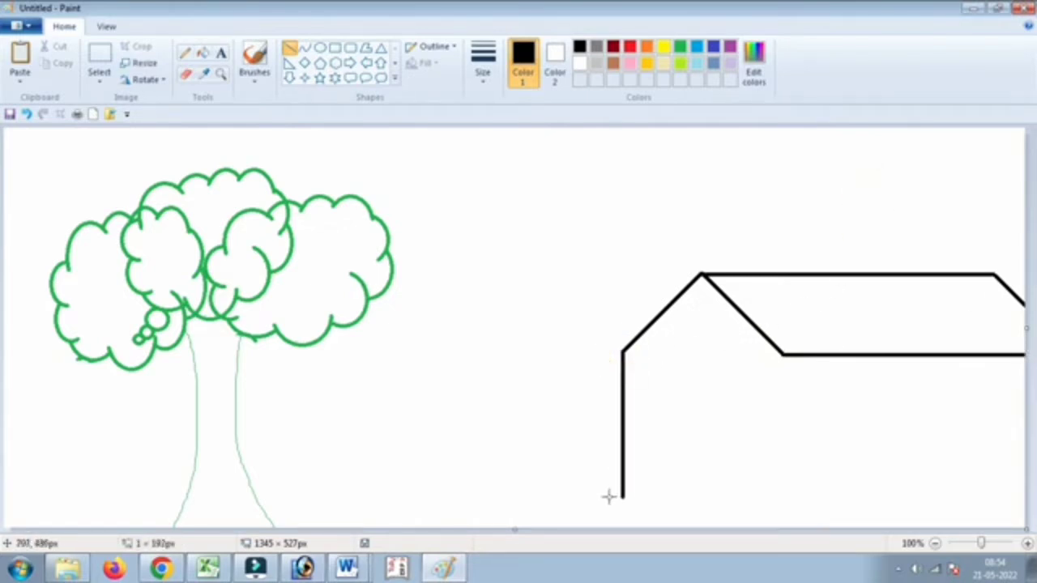
{"action": "left_click", "coordinate": [639, 297]}
{"action": "left_click_drag", "start_coordinate": [783, 354], "coordinate": [775, 503]}
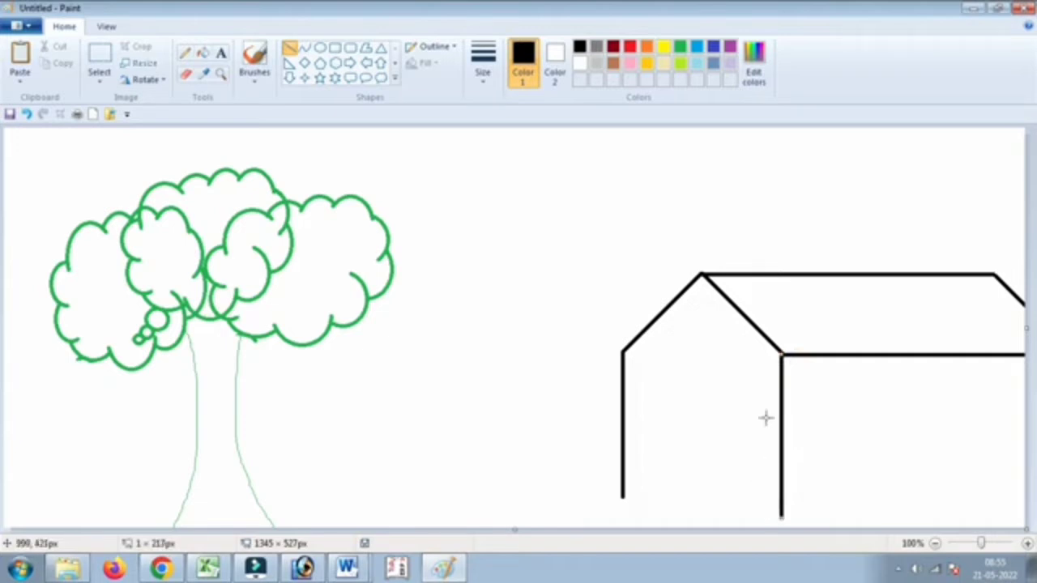
{"action": "left_click", "coordinate": [785, 227]}
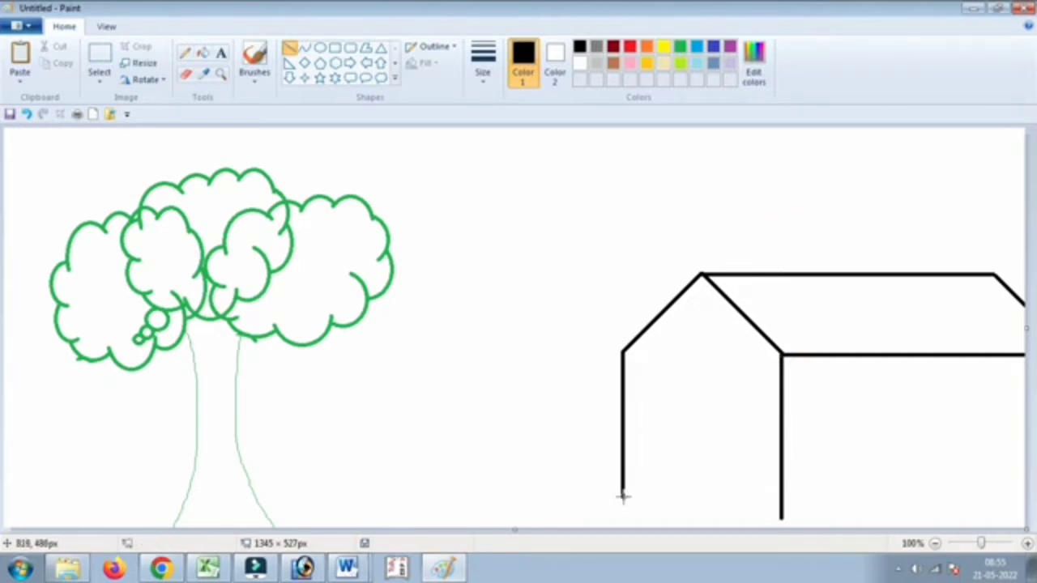
{"action": "left_click_drag", "start_coordinate": [622, 496], "coordinate": [781, 519]}
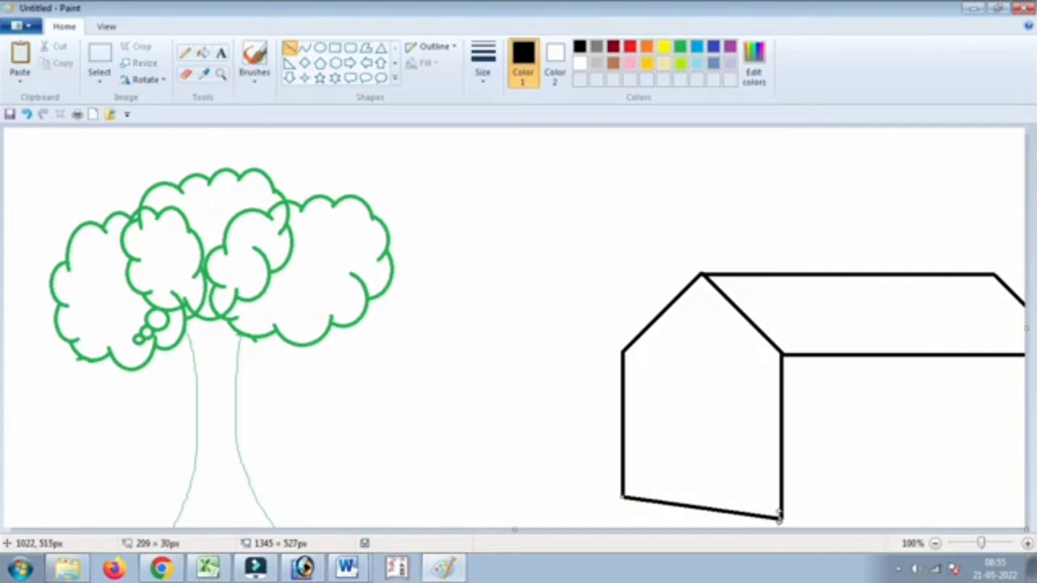
{"action": "left_click", "coordinate": [842, 227]}
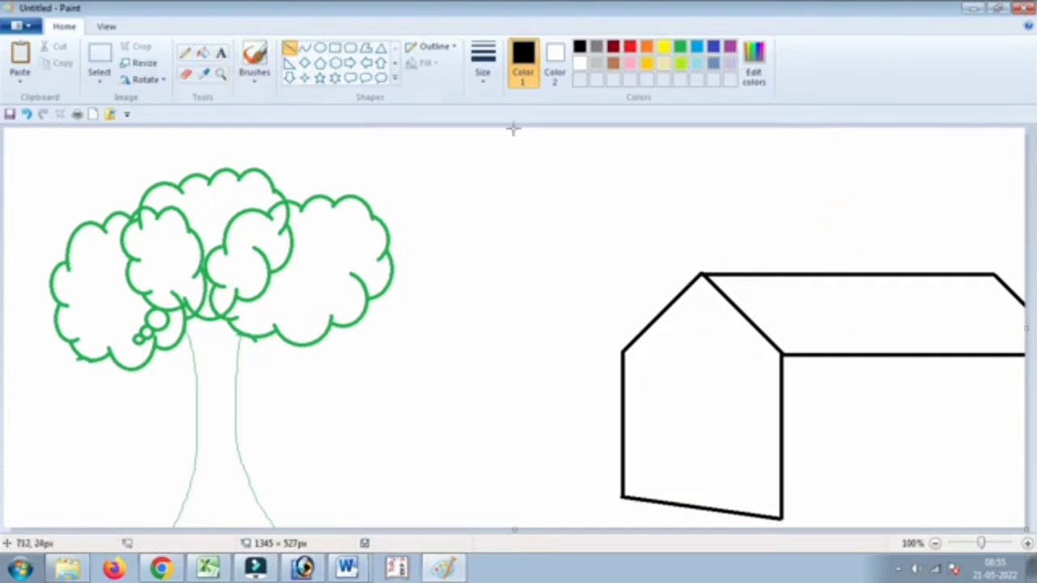
- Draw a door frame on the house's front wall with a half-open door leaf inside it using straight lines
{"action": "left_click_drag", "start_coordinate": [663, 359], "coordinate": [665, 496]}
{"action": "left_click", "coordinate": [702, 409]}
{"action": "left_click", "coordinate": [662, 357]}
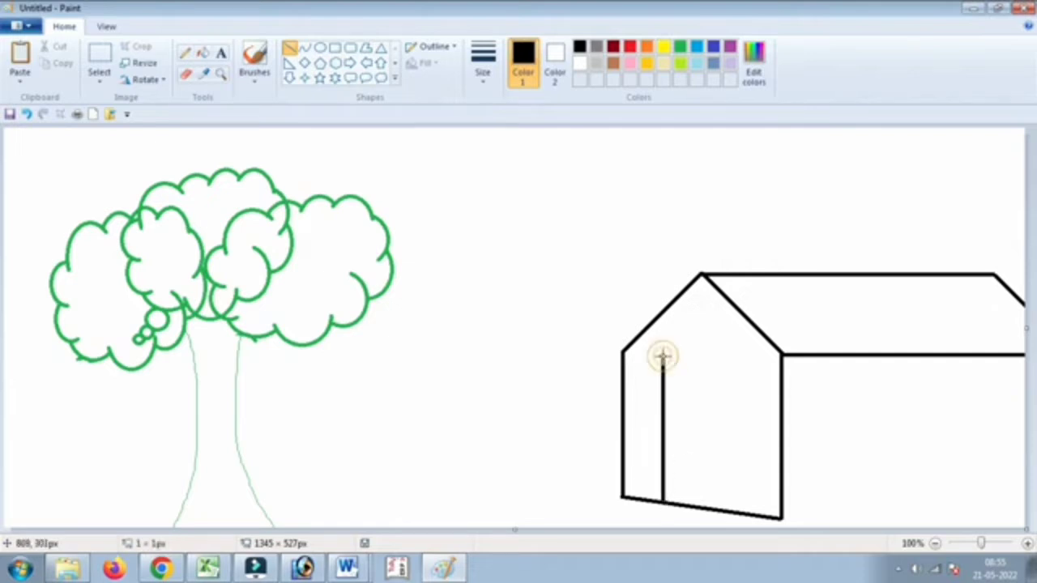
{"action": "left_click_drag", "start_coordinate": [663, 356], "coordinate": [722, 506]}
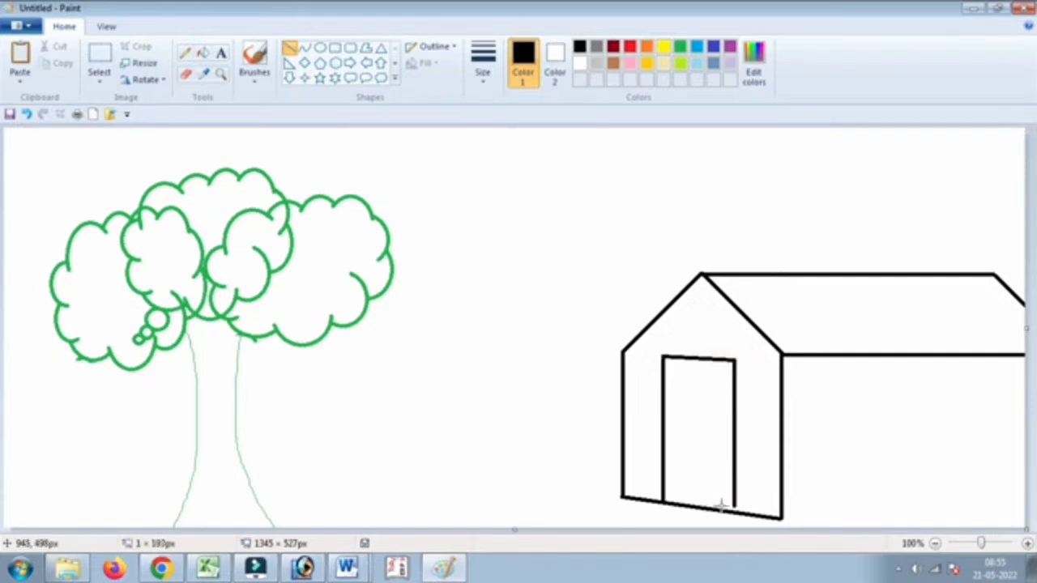
{"action": "left_click", "coordinate": [761, 423]}
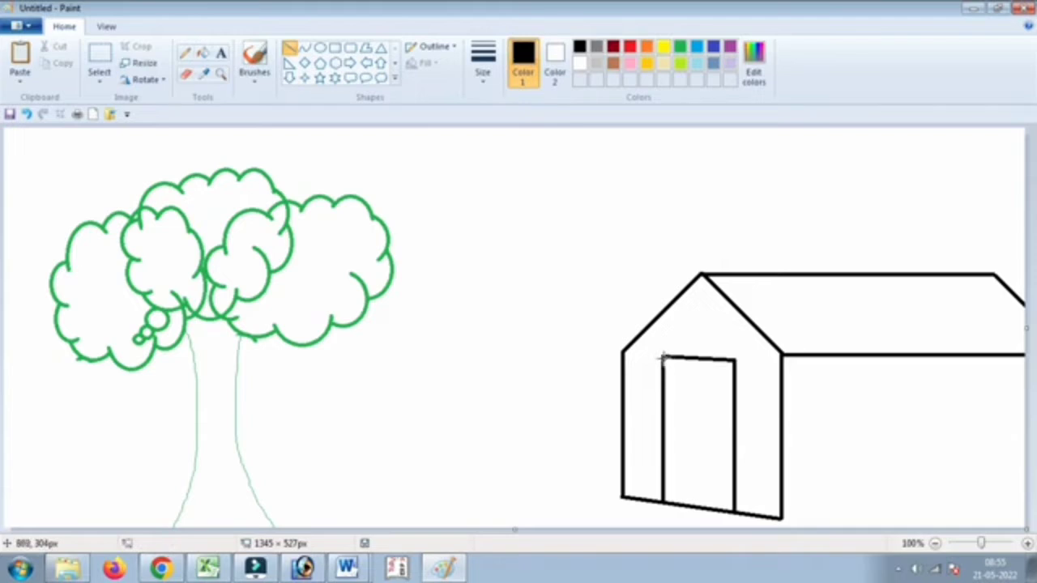
{"action": "mouse_move", "coordinate": [662, 358]}
{"action": "left_mouse_down"}
{"action": "mouse_move", "coordinate": [698, 389]}
{"action": "mouse_move", "coordinate": [688, 509]}
{"action": "left_mouse_up"}
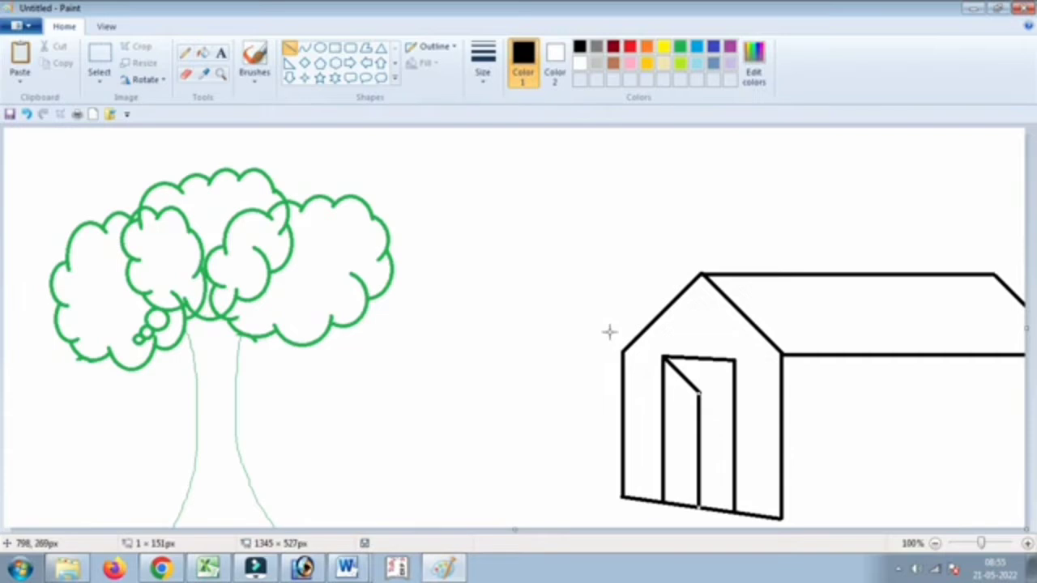
{"action": "left_click", "coordinate": [743, 243]}
- Divide the roof into three bands with two horizontal lines running from the gable slope towards the far edge
{"action": "left_click_drag", "start_coordinate": [728, 300], "coordinate": [1017, 304]}
{"action": "key", "text": "Up"}
{"action": "key", "text": "Up"}
{"action": "key", "text": "Up"}
{"action": "key", "text": "Up"}
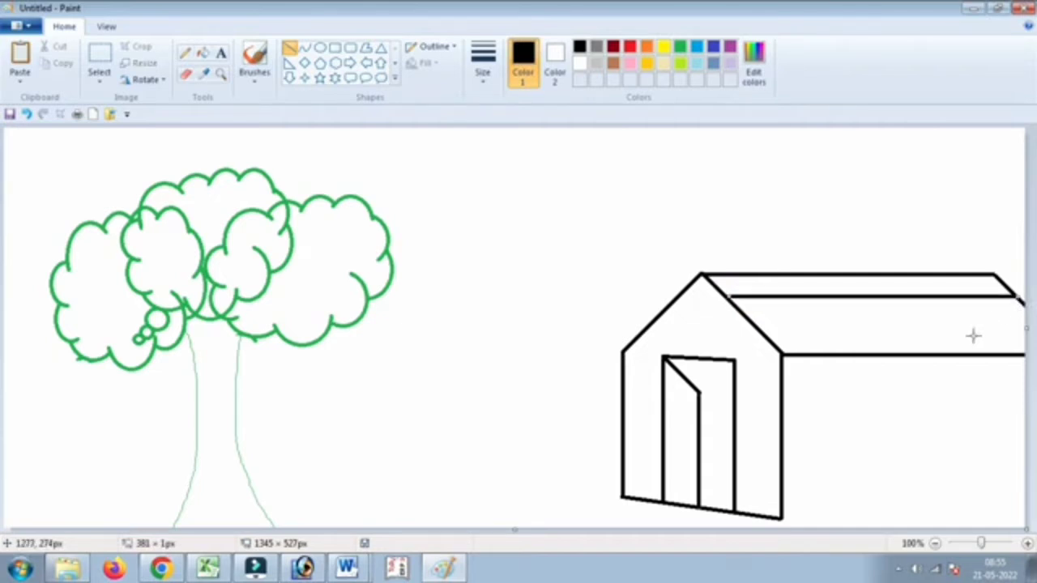
{"action": "key", "text": "Down"}
{"action": "key", "text": "Down"}
{"action": "left_click", "coordinate": [828, 239]}
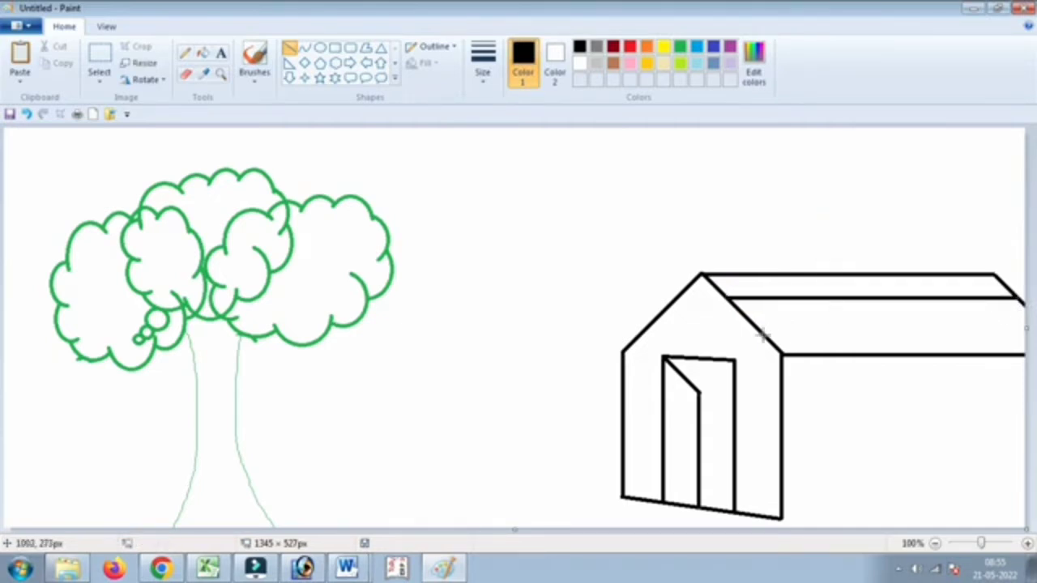
{"action": "left_click_drag", "start_coordinate": [758, 327], "coordinate": [1009, 328]}
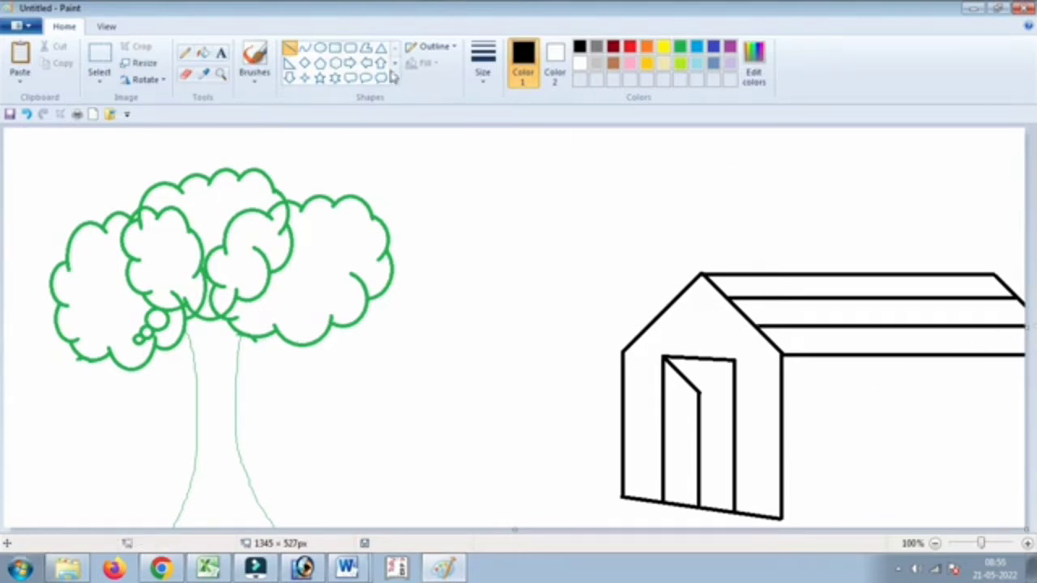
- Draw a rectangular window on the side wall, split into four panes by a centred square of about 72 px and a vertical middle line
{"action": "left_click", "coordinate": [334, 48]}
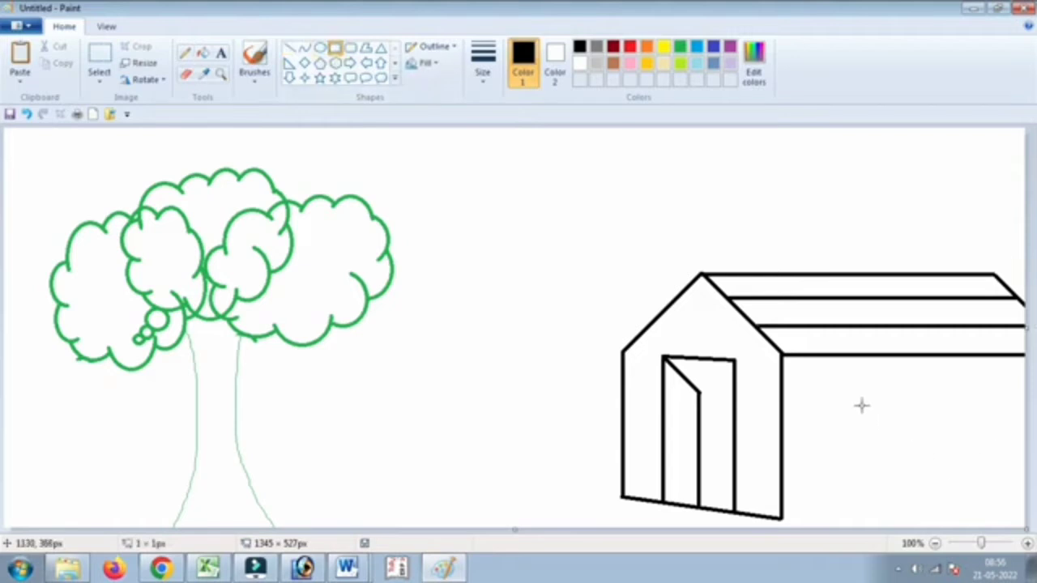
{"action": "left_click_drag", "start_coordinate": [861, 405], "coordinate": [969, 461]}
{"action": "left_click", "coordinate": [914, 208]}
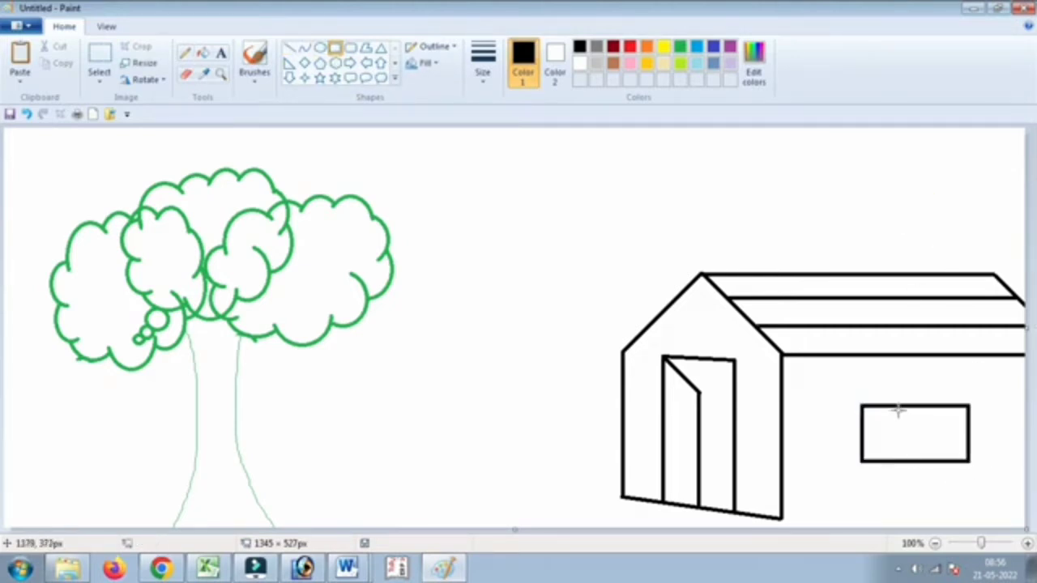
{"action": "left_click_drag", "start_coordinate": [889, 407], "coordinate": [961, 458]}
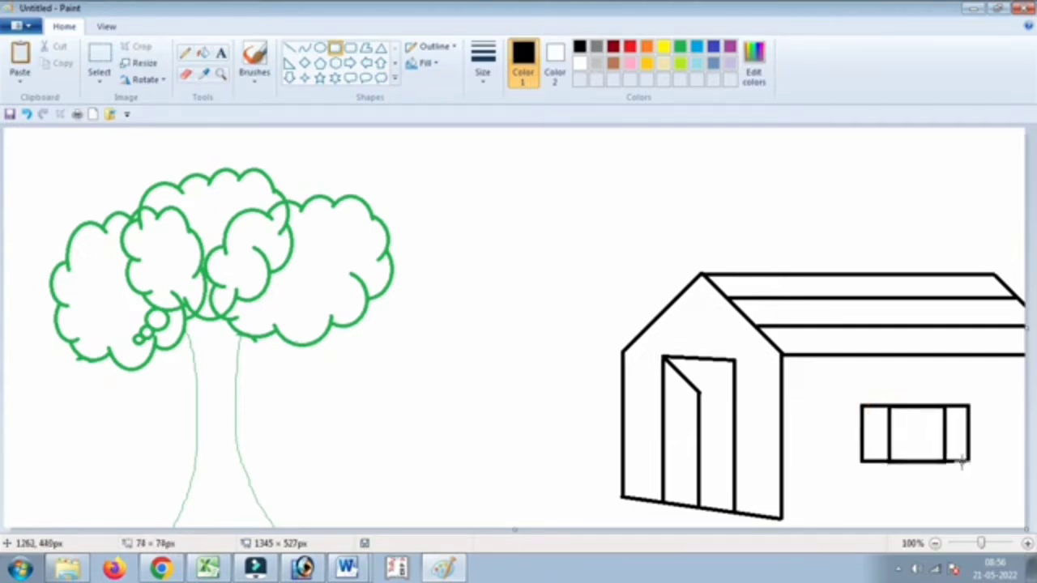
{"action": "left_click", "coordinate": [679, 179]}
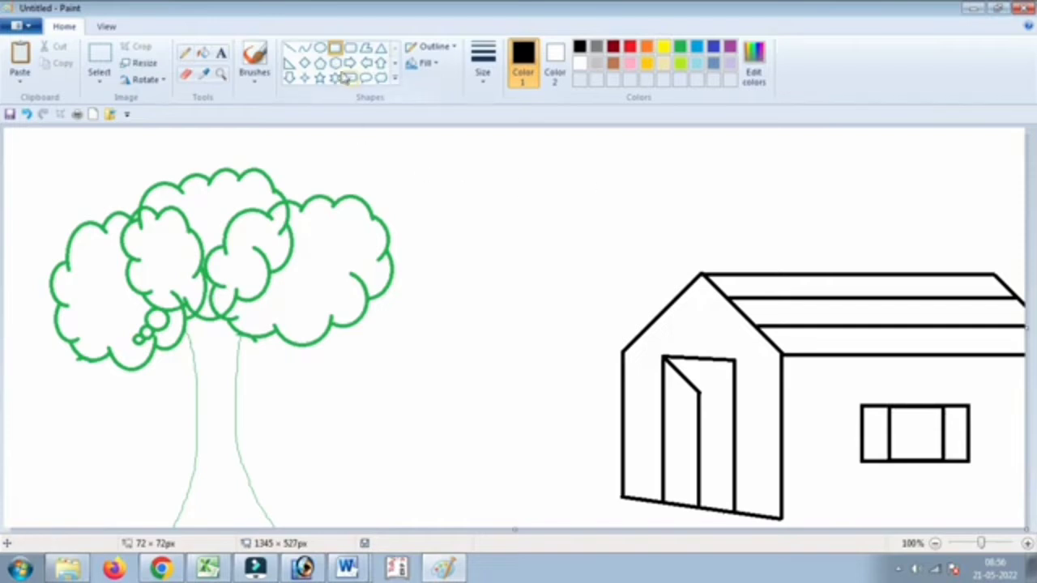
{"action": "left_click", "coordinate": [290, 48]}
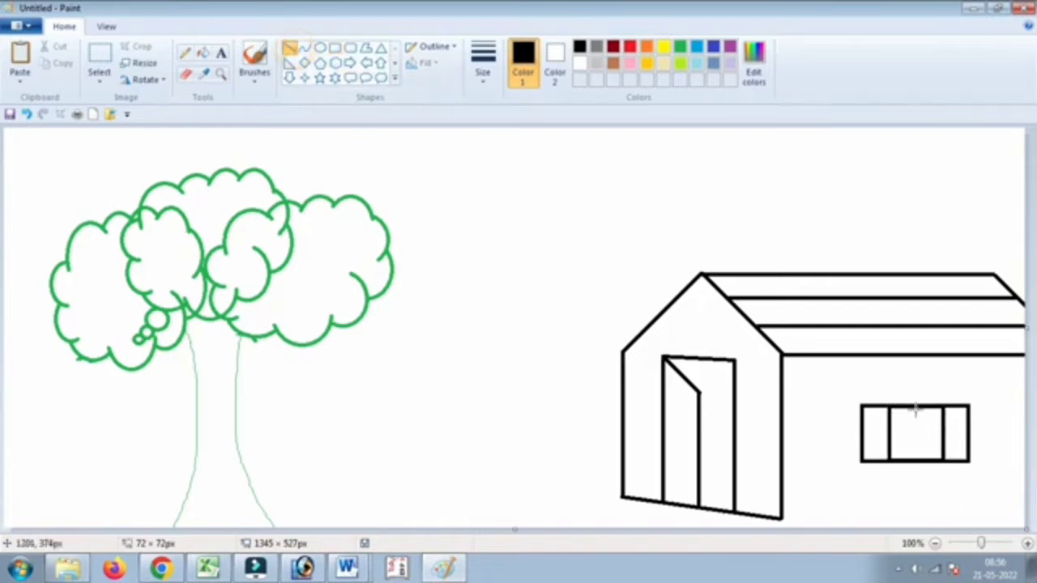
{"action": "left_click_drag", "start_coordinate": [916, 407], "coordinate": [917, 461]}
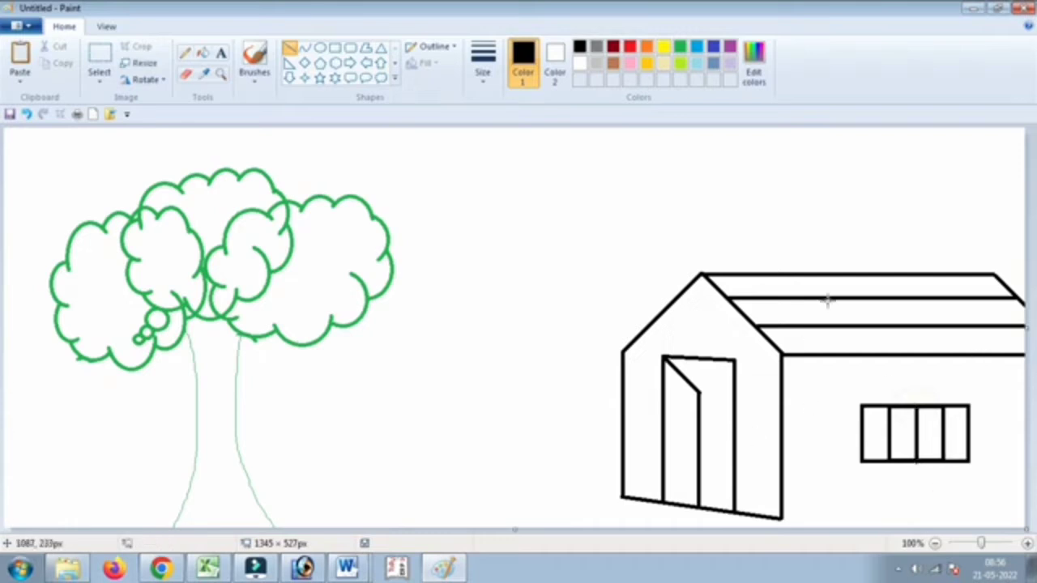
- Draw a round window about 47 px wide in the gable above the door
{"action": "left_click", "coordinate": [320, 48]}
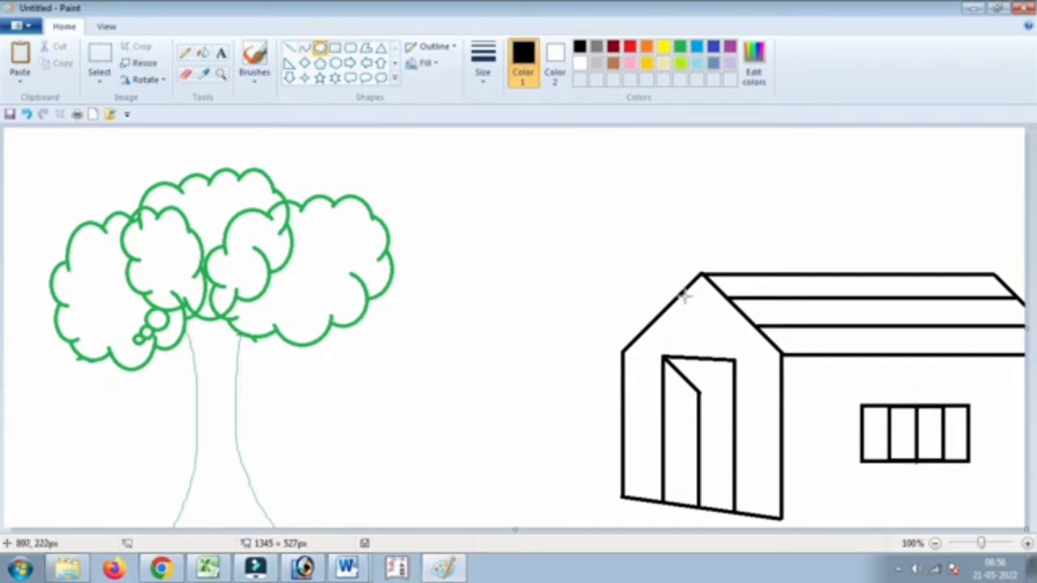
{"action": "left_click_drag", "start_coordinate": [683, 294], "coordinate": [720, 329]}
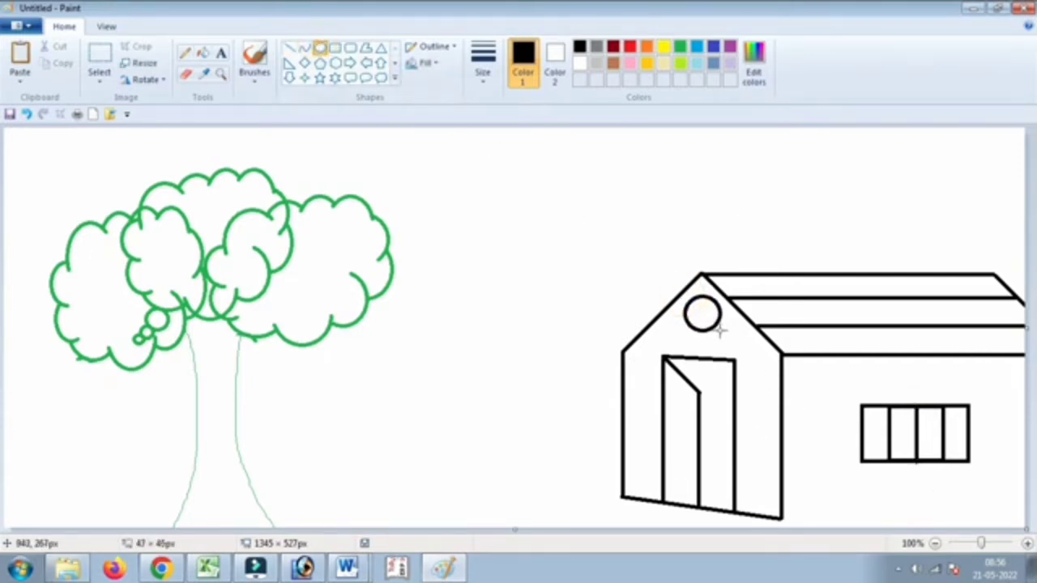
{"action": "left_click", "coordinate": [762, 370]}
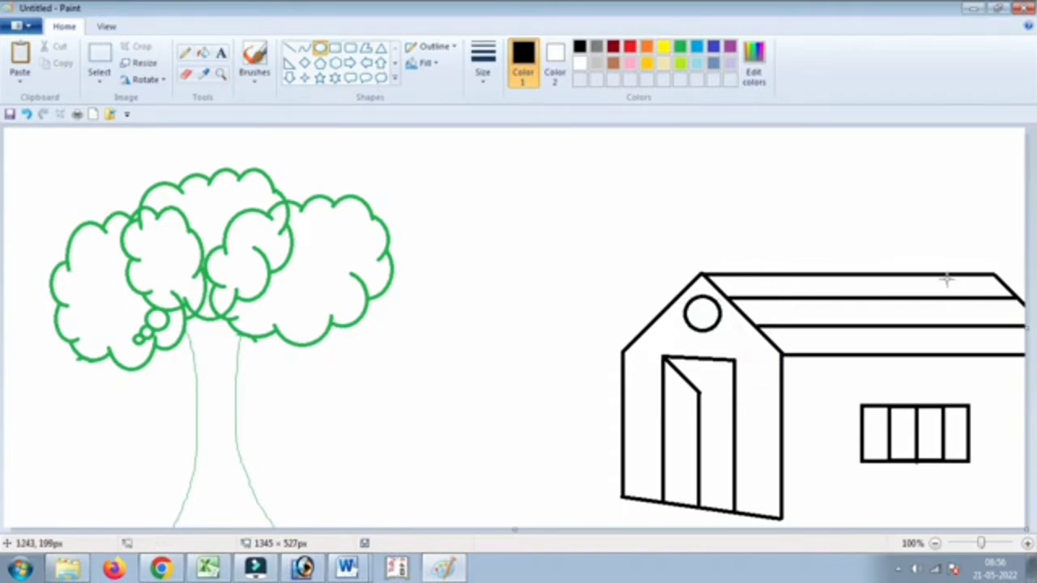
- Draw two parallel diagonal lines spanning about 101 px down the roof bands near the far end, shifting the second slightly towards that end
{"action": "left_click_drag", "start_coordinate": [959, 276], "coordinate": [1012, 327]}
{"action": "key", "text": "ctrl+z"}
{"action": "left_click", "coordinate": [290, 49]}
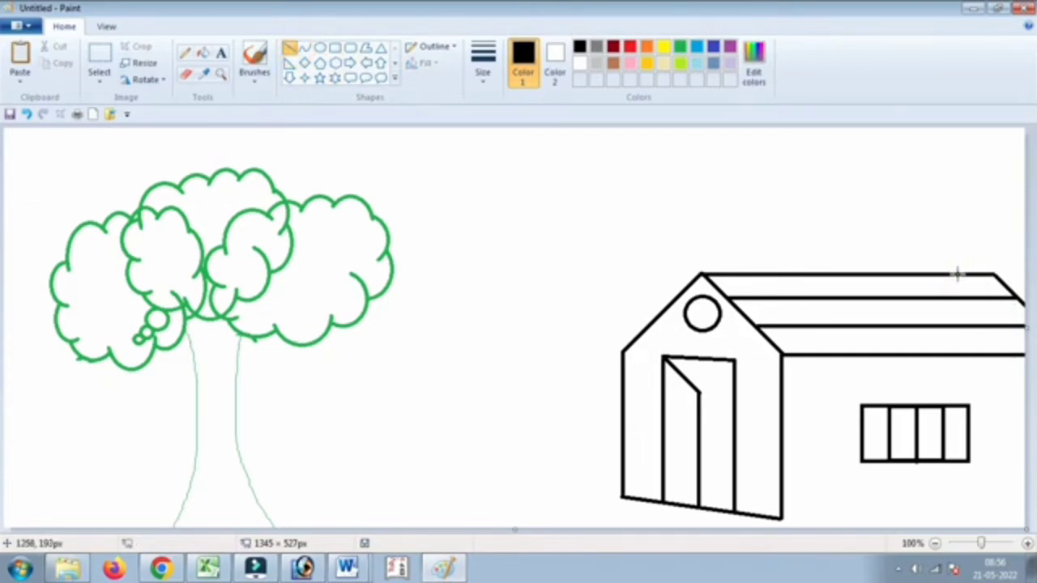
{"action": "left_click_drag", "start_coordinate": [957, 274], "coordinate": [1023, 354]}
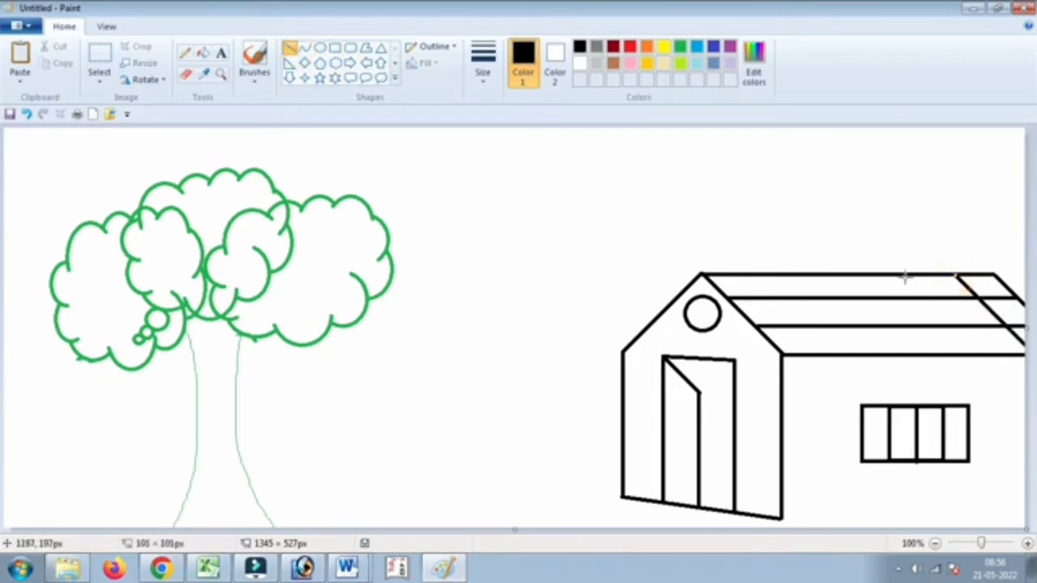
{"action": "left_click_drag", "start_coordinate": [905, 275], "coordinate": [981, 353]}
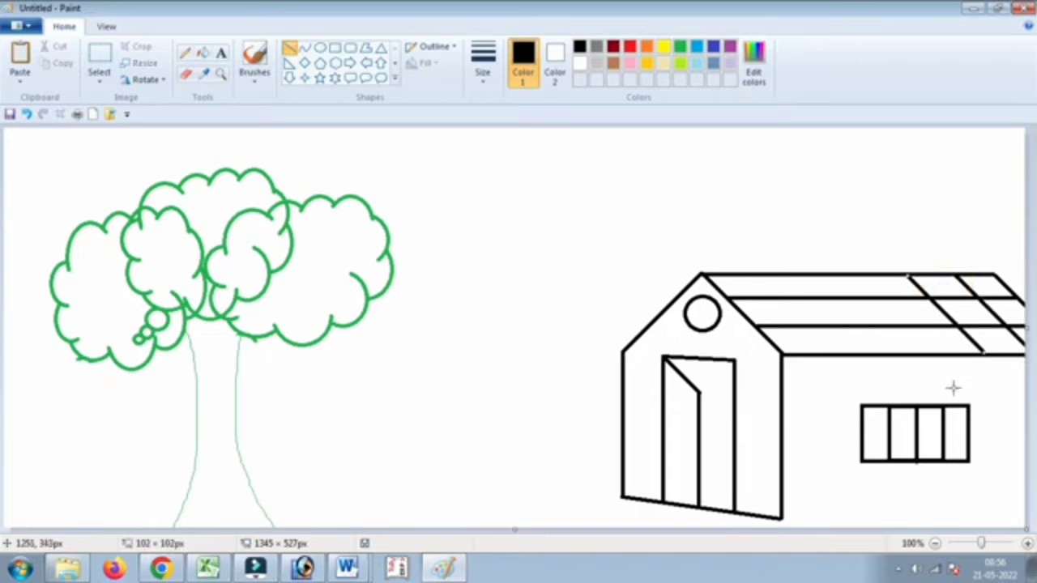
{"action": "key", "text": "Right"}
{"action": "key", "text": "Right"}
{"action": "key", "text": "Right"}
{"action": "key", "text": "Right"}
{"action": "key", "text": "Right"}
{"action": "key", "text": "Right"}
- Draw a third diagonal roof line spanning about 101 px and nudge it towards the far end to even out the spacing
{"action": "mouse_move", "coordinate": [855, 273]}
{"action": "left_mouse_down"}
{"action": "mouse_move", "coordinate": [875, 329]}
{"action": "mouse_move", "coordinate": [926, 359]}
{"action": "left_mouse_up"}
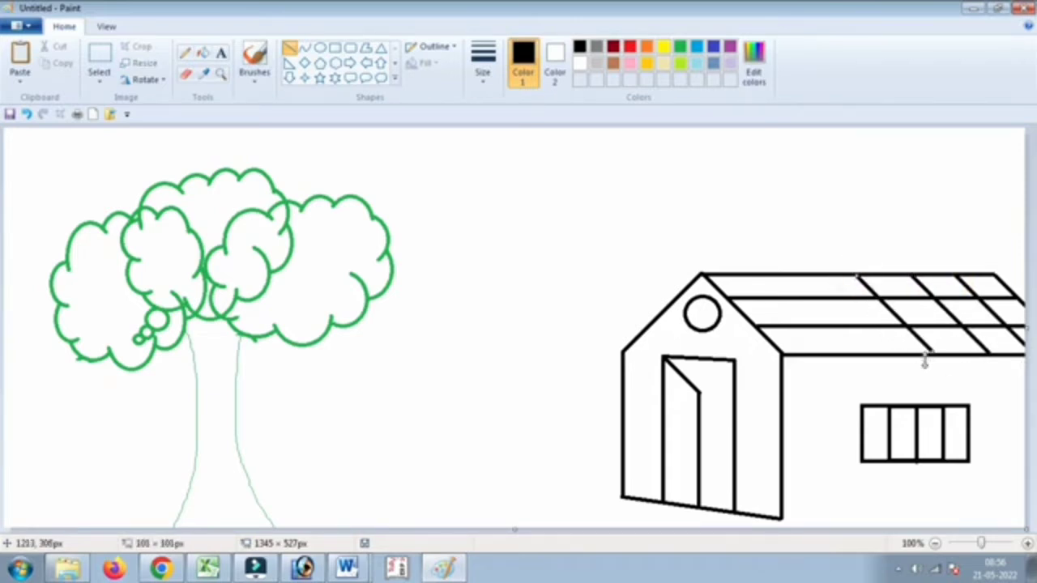
{"action": "key", "text": "Right"}
{"action": "key", "text": "Right"}
{"action": "key", "text": "Right"}
{"action": "key", "text": "Right"}
{"action": "key", "text": "Right"}
{"action": "key", "text": "Right"}
{"action": "key", "text": "Right"}
{"action": "key", "text": "Right"}
{"action": "key", "text": "Right"}
{"action": "key", "text": "Right"}
{"action": "key", "text": "Right"}
{"action": "key", "text": "Right"}
{"action": "key", "text": "Right"}
{"action": "key", "text": "Right"}
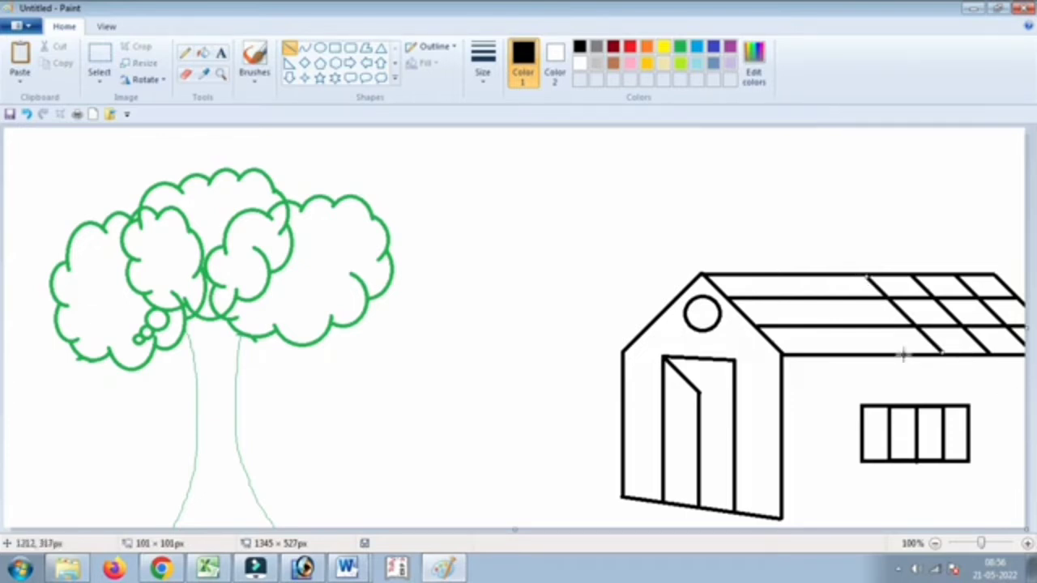
- Draw two more diagonal lines, spanning about 104 px and 101 px, down the roof nearer the gable, nudging the first into even spacing
{"action": "left_click", "coordinate": [810, 272]}
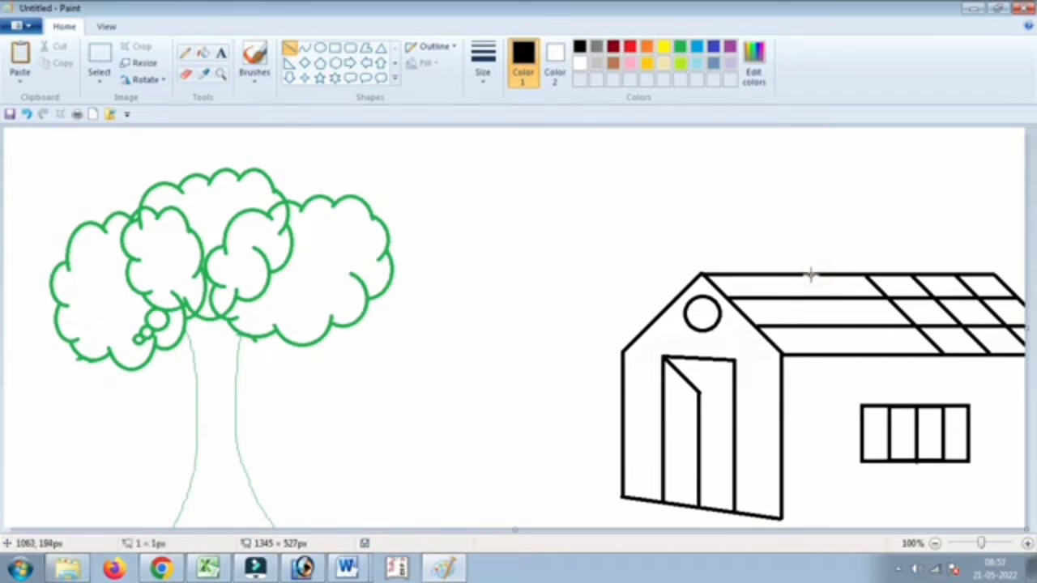
{"action": "mouse_move", "coordinate": [811, 275]}
{"action": "left_mouse_down"}
{"action": "mouse_move", "coordinate": [856, 343]}
{"action": "mouse_move", "coordinate": [891, 358]}
{"action": "left_mouse_up"}
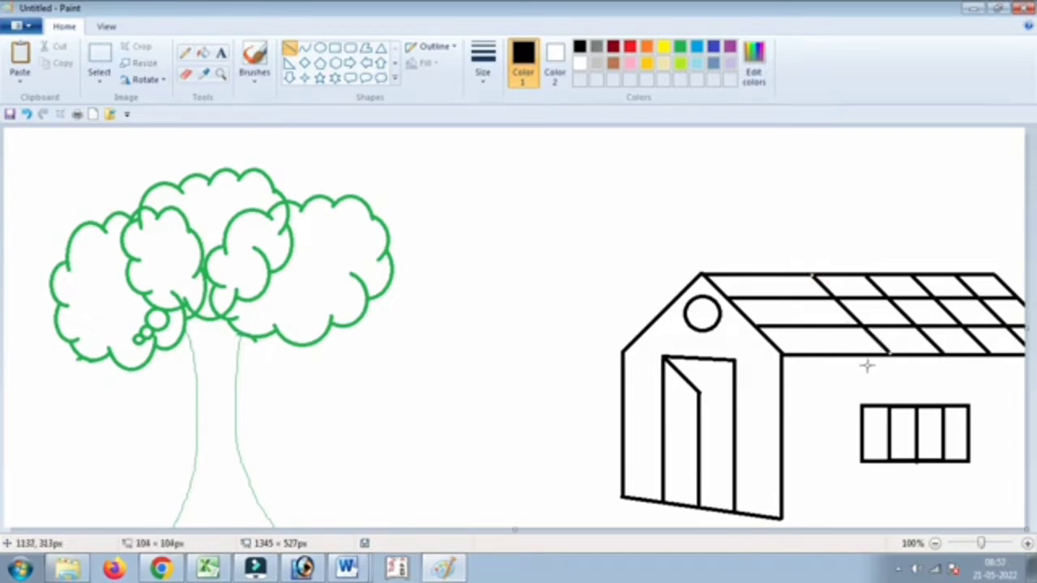
{"action": "key", "text": "Right"}
{"action": "key", "text": "Right"}
{"action": "key", "text": "Right"}
{"action": "key", "text": "Right"}
{"action": "key", "text": "Right"}
{"action": "key", "text": "Left"}
{"action": "key", "text": "Left"}
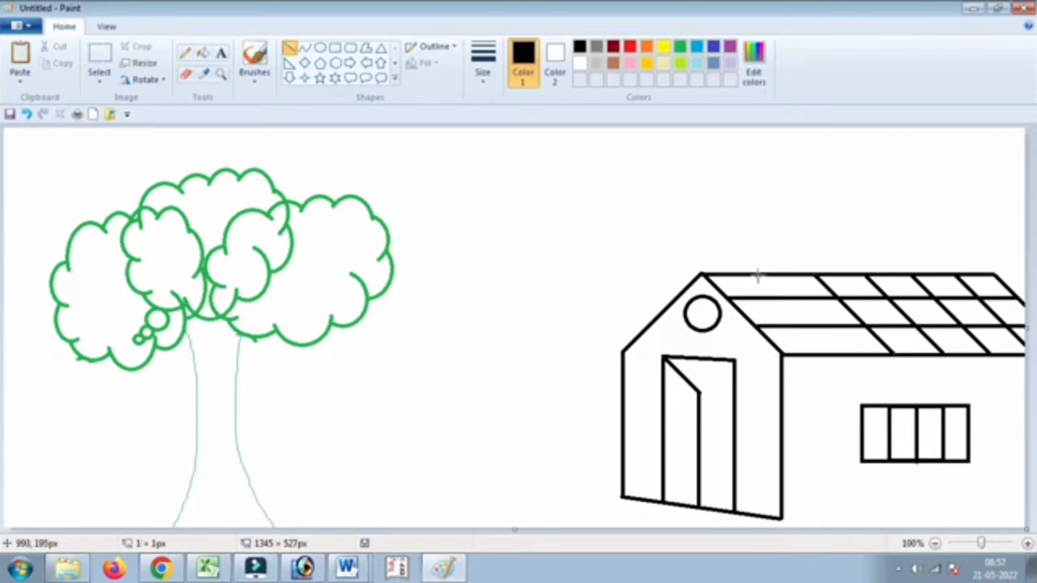
{"action": "left_click_drag", "start_coordinate": [760, 276], "coordinate": [833, 350]}
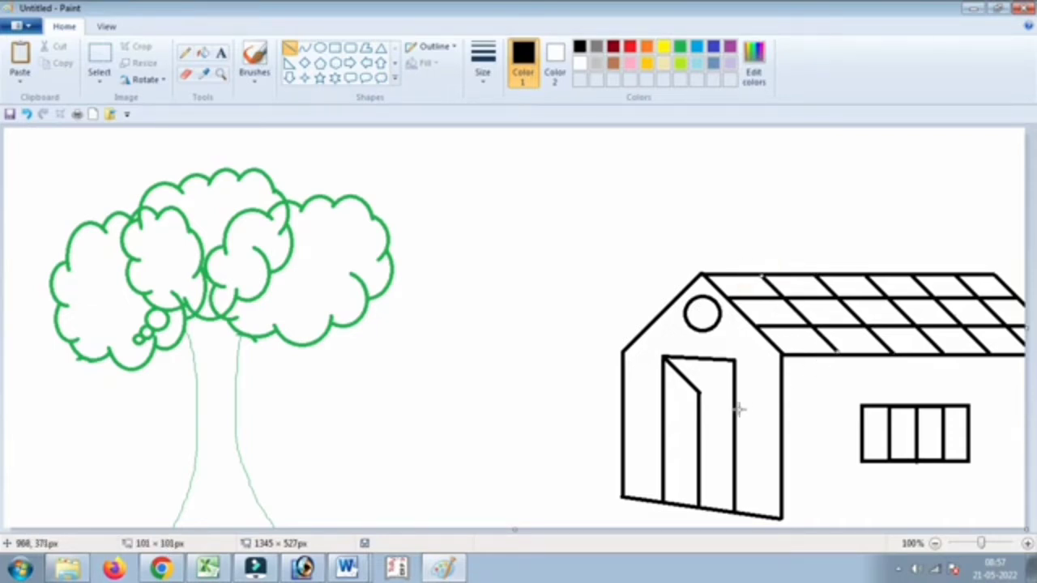
{"action": "left_click", "coordinate": [847, 215]}
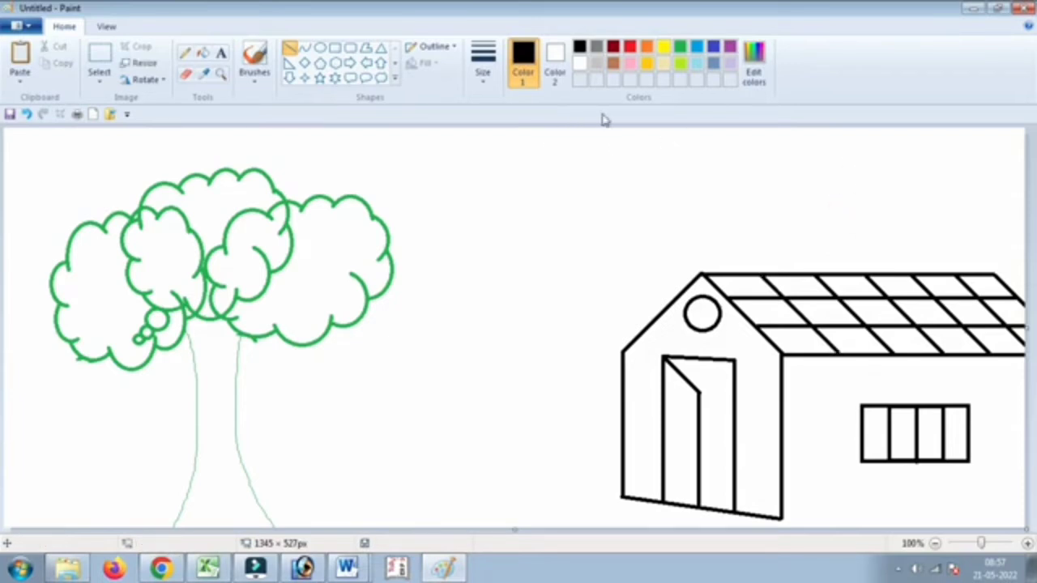
- Draw a small curved door handle about 15 px wide at the door leaf's free edge and colour it red
{"action": "left_click", "coordinate": [304, 48]}
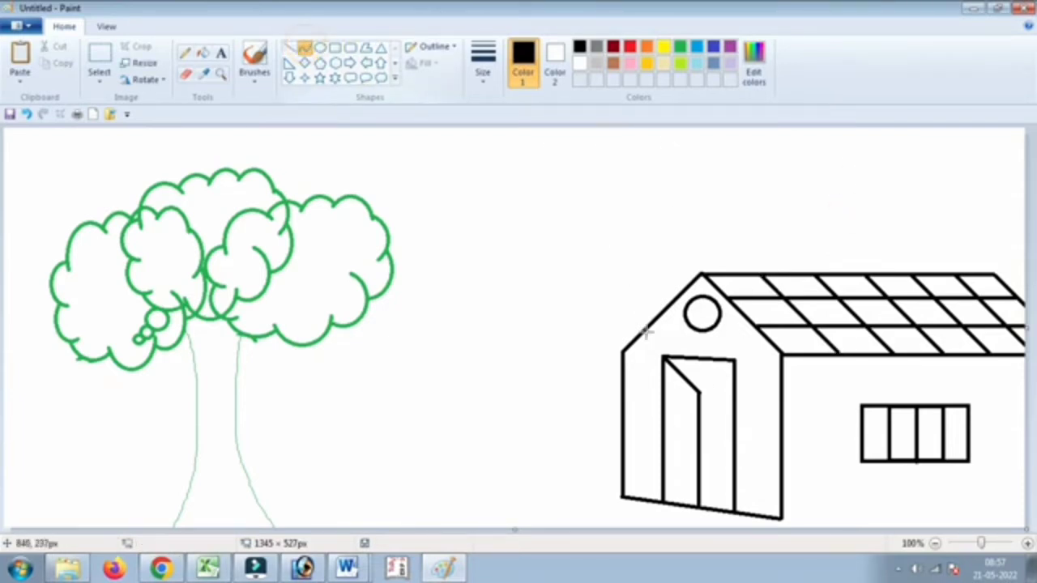
{"action": "mouse_move", "coordinate": [688, 442]}
{"action": "left_mouse_down"}
{"action": "mouse_move", "coordinate": [700, 443]}
{"action": "mouse_move", "coordinate": [694, 436]}
{"action": "left_mouse_up"}
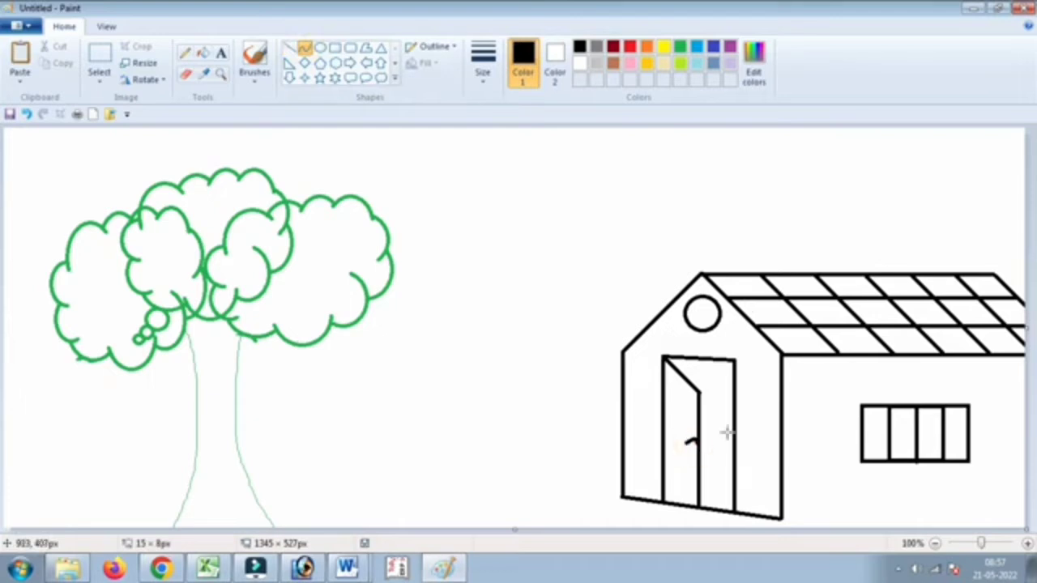
{"action": "left_click", "coordinate": [632, 47]}
{"action": "left_click", "coordinate": [365, 78]}
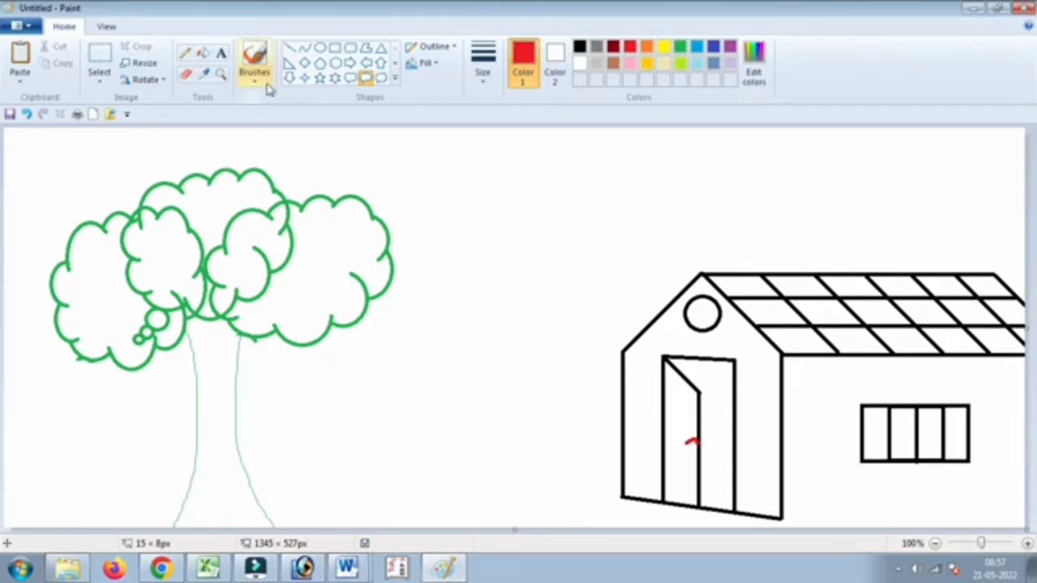
- Choose the Line tool and mix a custom very dark red with red 85, green 0 and blue 13
{"action": "left_click", "coordinate": [292, 50]}
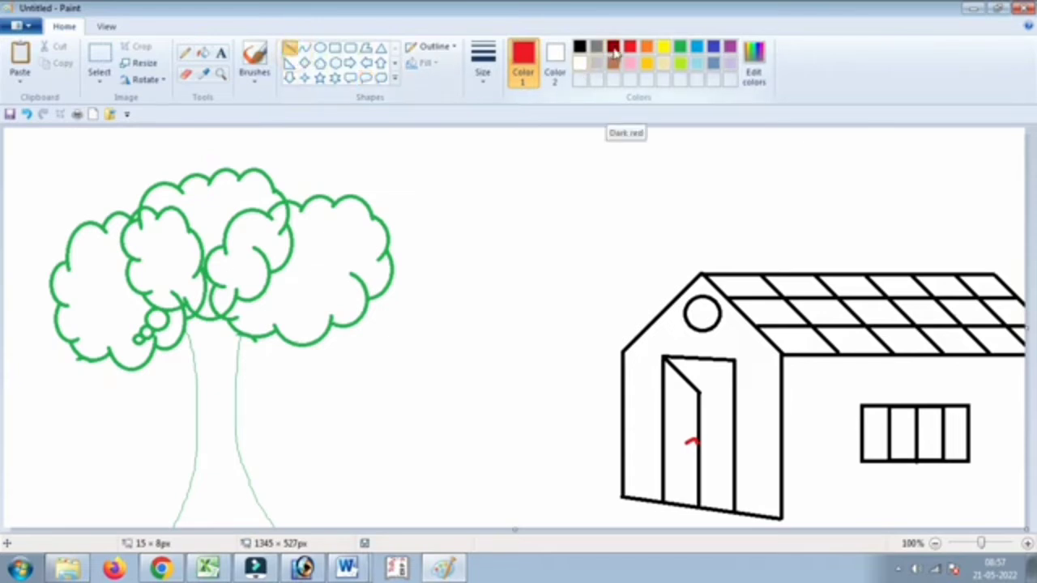
{"action": "left_click", "coordinate": [614, 48]}
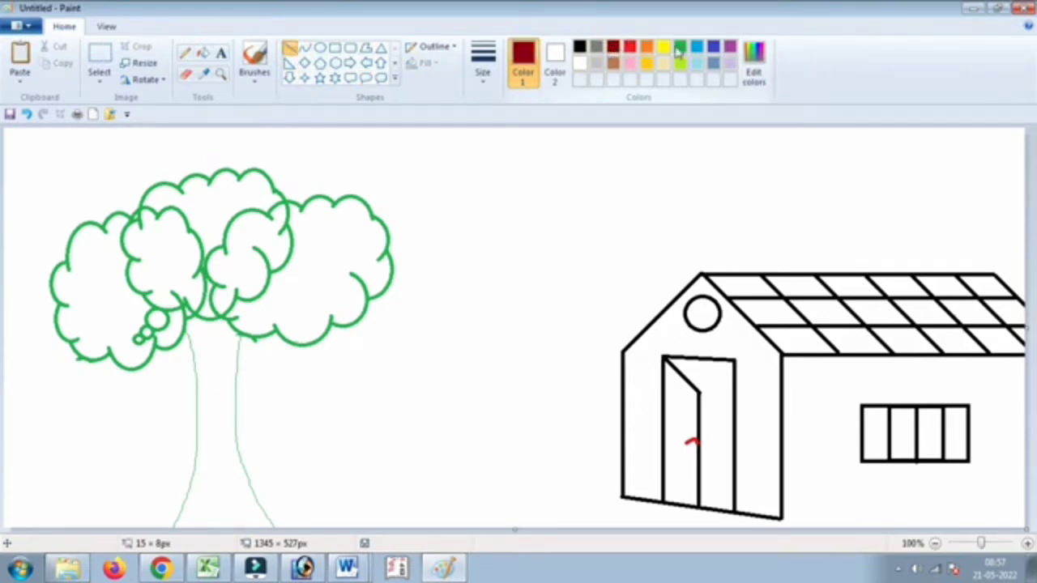
{"action": "left_click", "coordinate": [753, 58]}
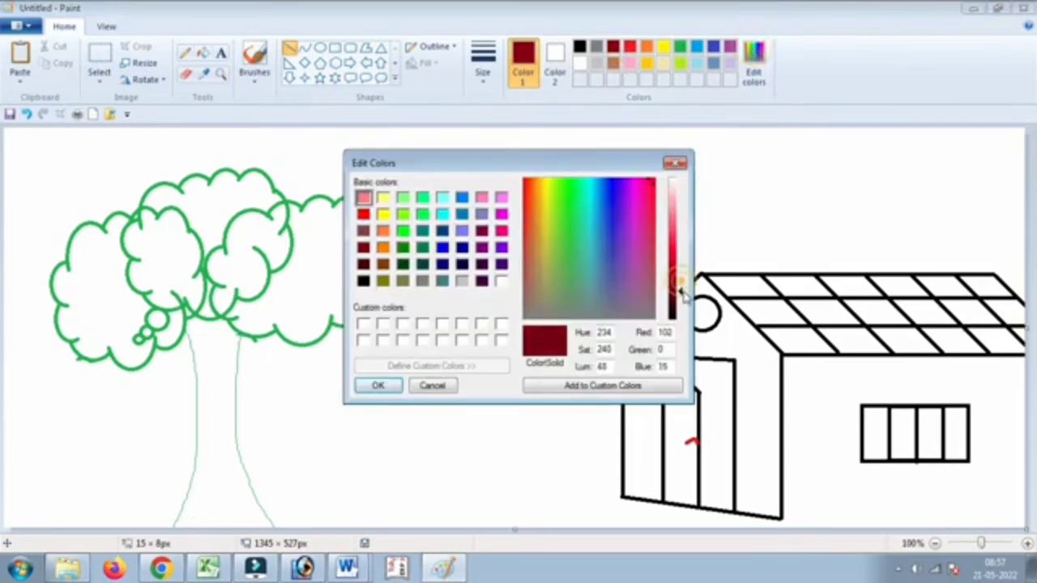
{"action": "mouse_move", "coordinate": [683, 296]}
{"action": "left_mouse_down"}
{"action": "mouse_move", "coordinate": [684, 318]}
{"action": "mouse_move", "coordinate": [683, 298]}
{"action": "left_mouse_up"}
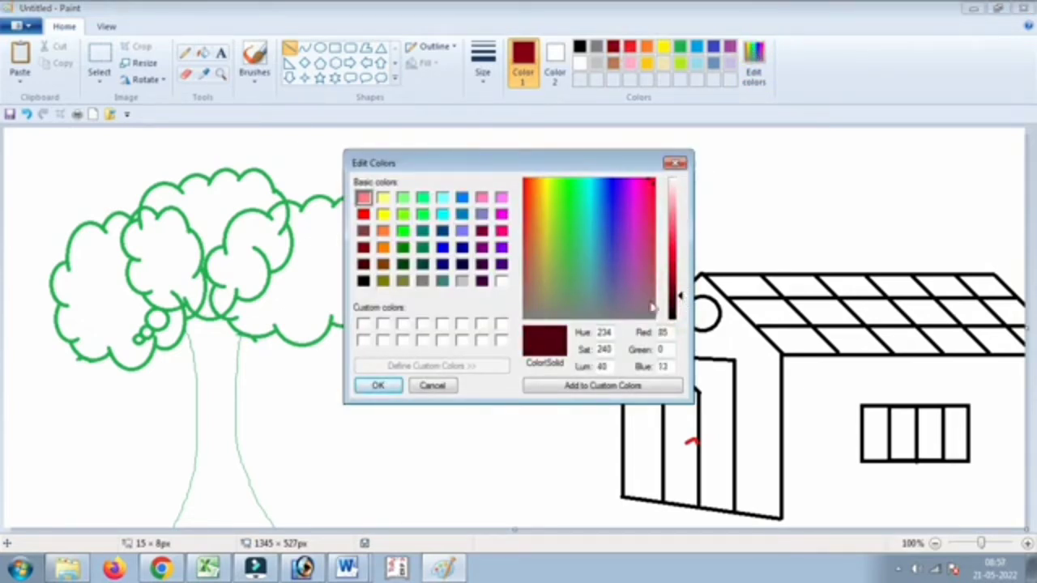
{"action": "left_click", "coordinate": [378, 386]}
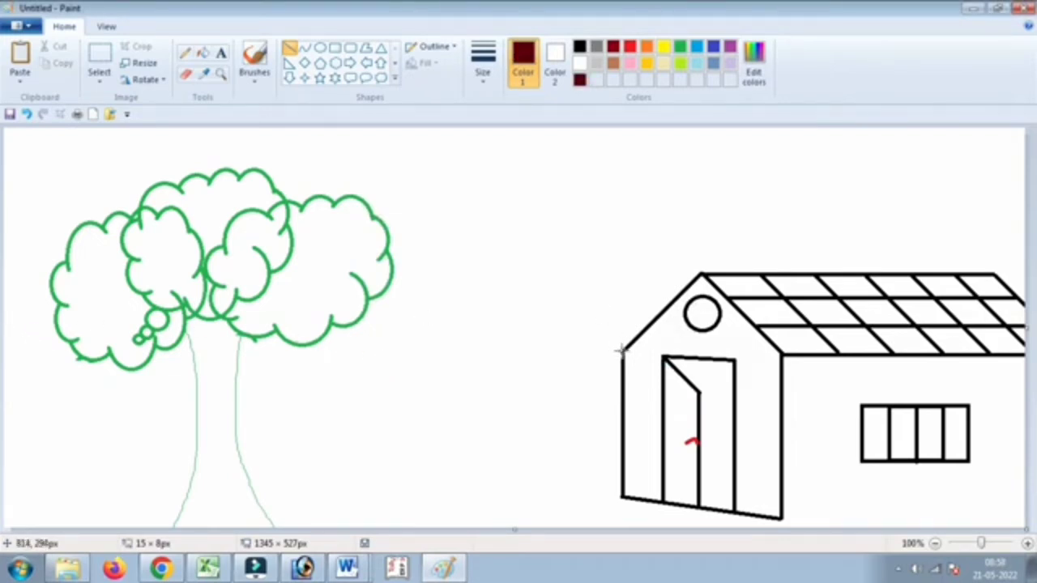
- Draw a horizontal ground line from the house's roof corner to the far left canvas edge, leaving it broken at the trunk and foliage
{"action": "left_click_drag", "start_coordinate": [622, 350], "coordinate": [251, 354]}
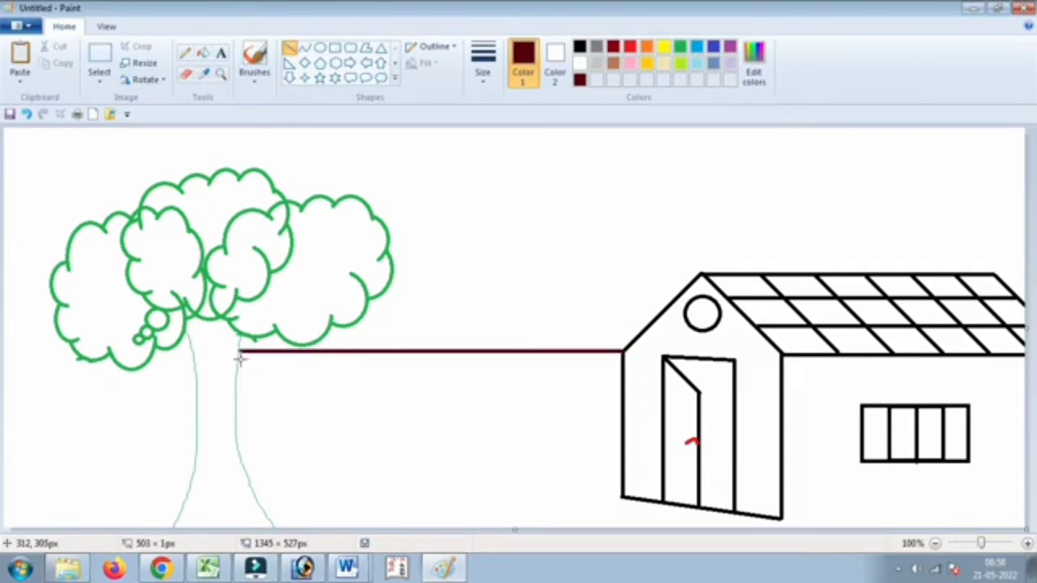
{"action": "left_click_drag", "start_coordinate": [240, 359], "coordinate": [240, 360]}
{"action": "left_click_drag", "start_coordinate": [191, 351], "coordinate": [150, 352]}
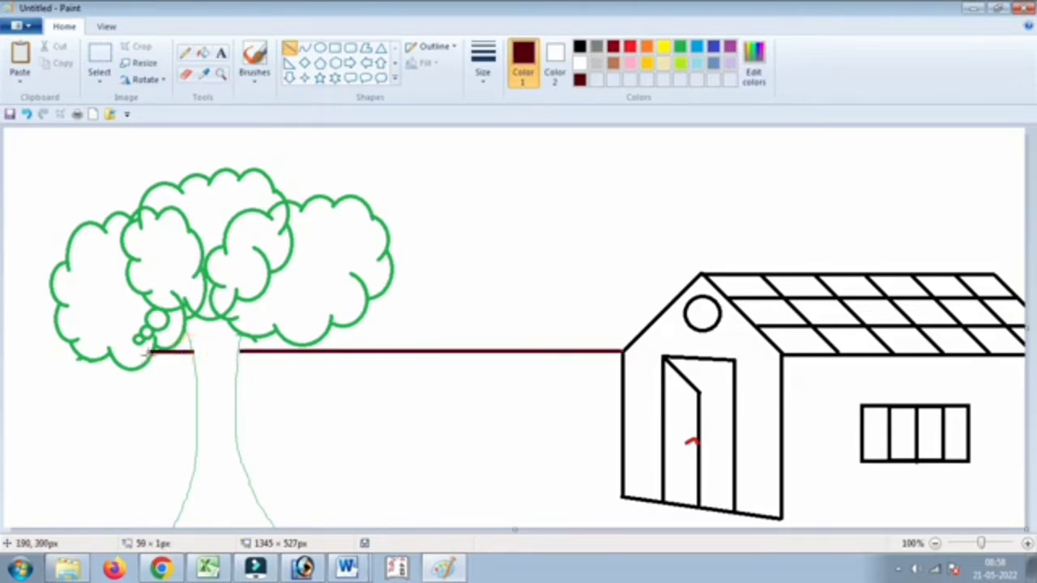
{"action": "left_click", "coordinate": [158, 367]}
{"action": "left_click_drag", "start_coordinate": [78, 357], "coordinate": [2, 355]}
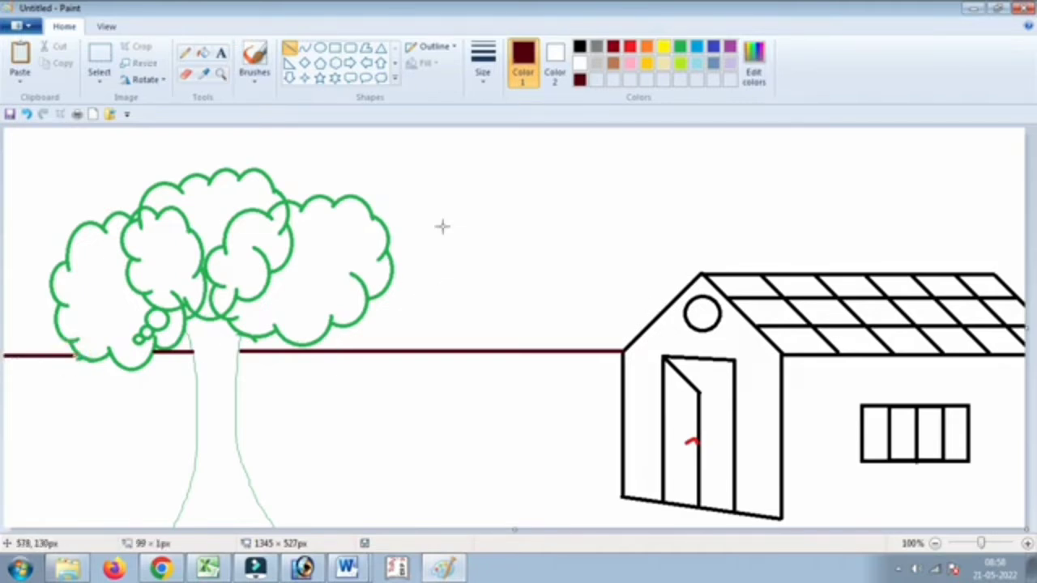
- Recolour the outermost ground line segment beside the tree red and add a custom red shade
{"action": "left_click", "coordinate": [631, 50]}
{"action": "left_click", "coordinate": [753, 61]}
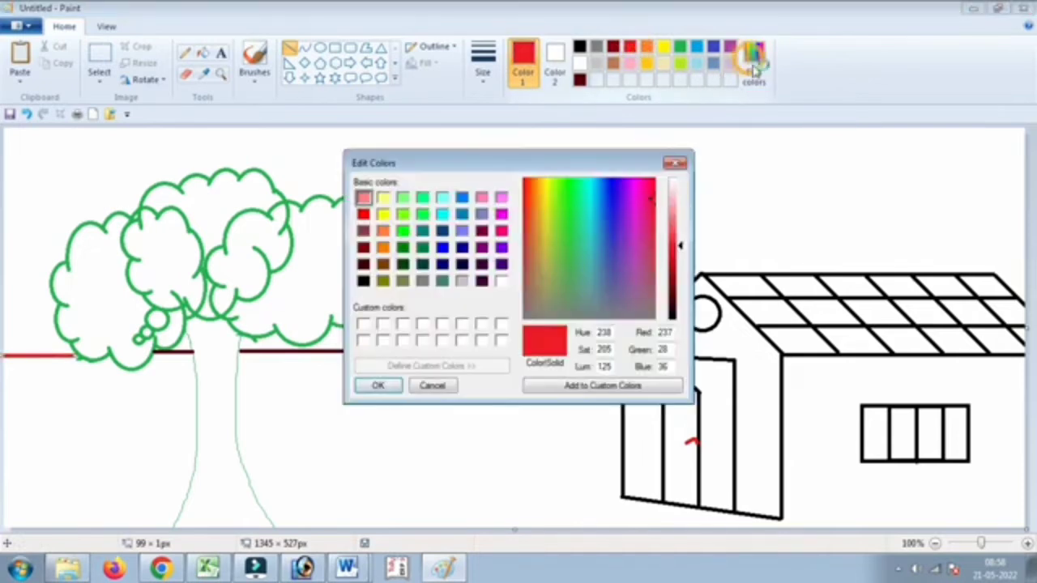
{"action": "left_click_drag", "start_coordinate": [689, 240], "coordinate": [679, 245]}
{"action": "left_click", "coordinate": [377, 386]}
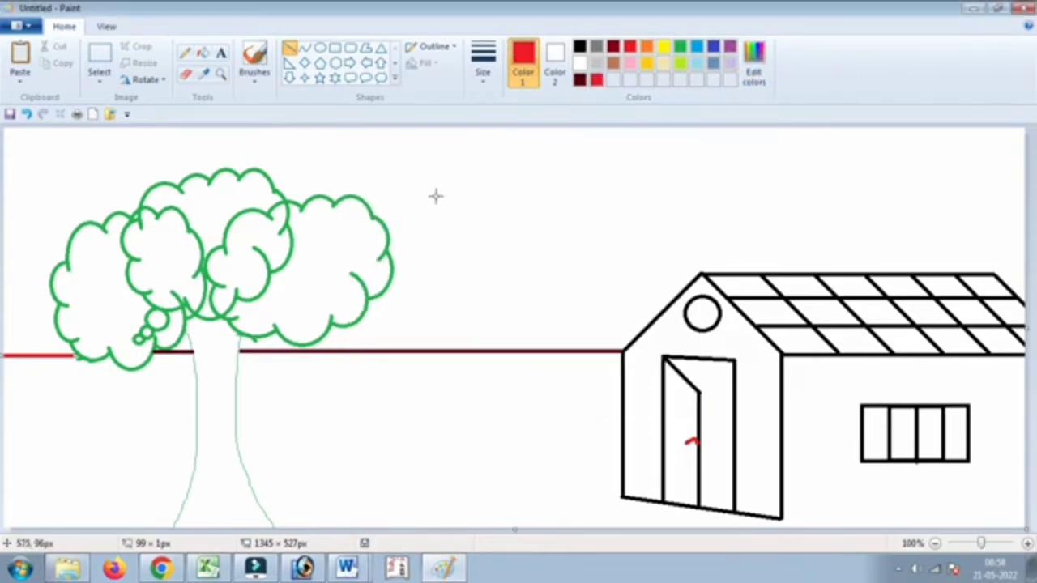
- Patch the point where the outer ground line meets the foliage with the Pencil, and fill the sky red
{"action": "left_click", "coordinate": [185, 52]}
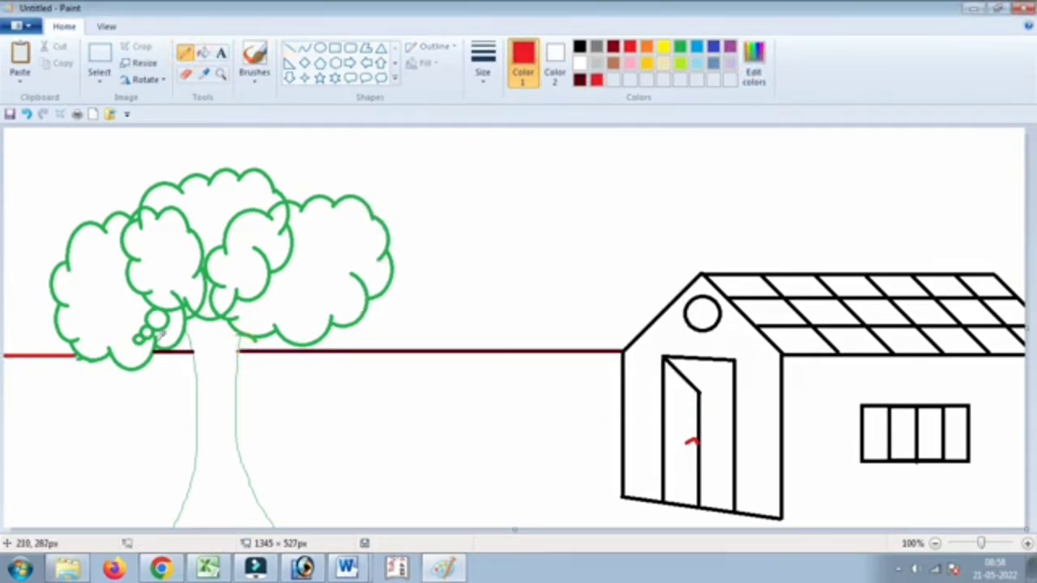
{"action": "left_click", "coordinate": [75, 356]}
{"action": "left_click", "coordinate": [202, 54]}
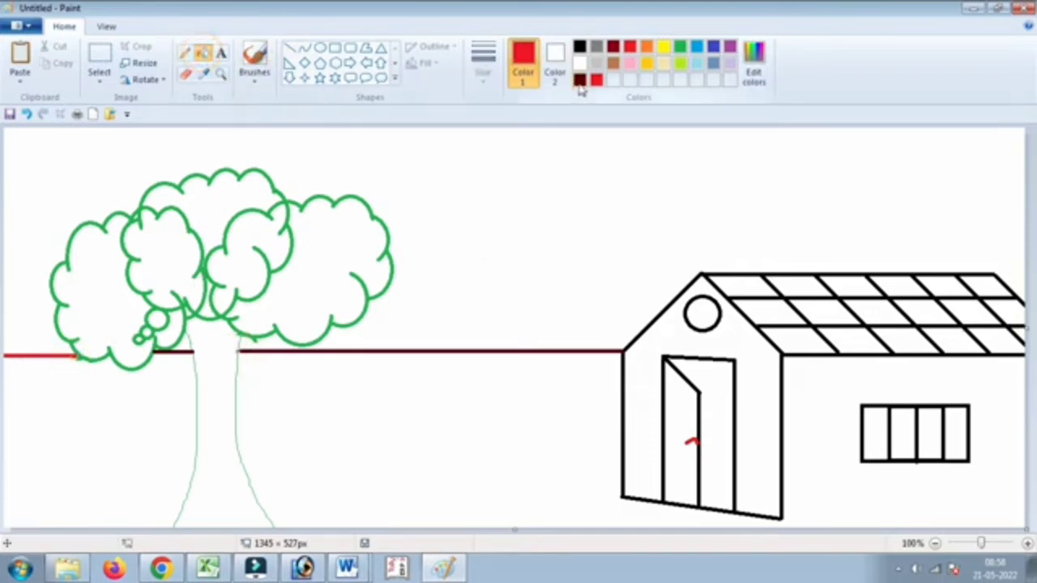
{"action": "left_click", "coordinate": [669, 141]}
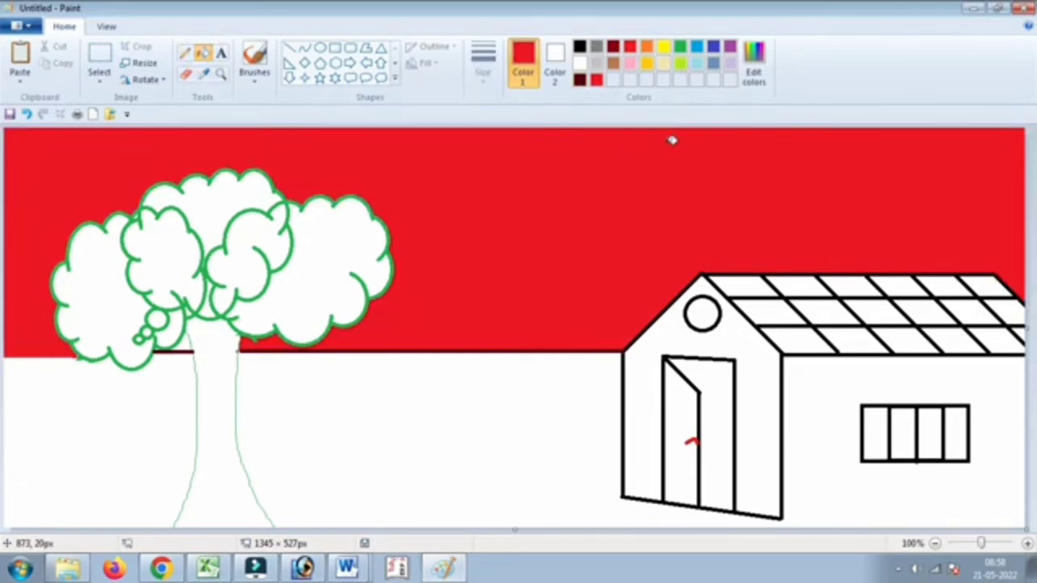
- Fill the sky with a custom light orange of red 255, green 164 and blue 102
{"action": "left_click", "coordinate": [648, 53]}
{"action": "left_click", "coordinate": [753, 61]}
{"action": "left_click_drag", "start_coordinate": [682, 237], "coordinate": [683, 225]}
{"action": "left_click", "coordinate": [387, 386]}
{"action": "left_click", "coordinate": [562, 232]}
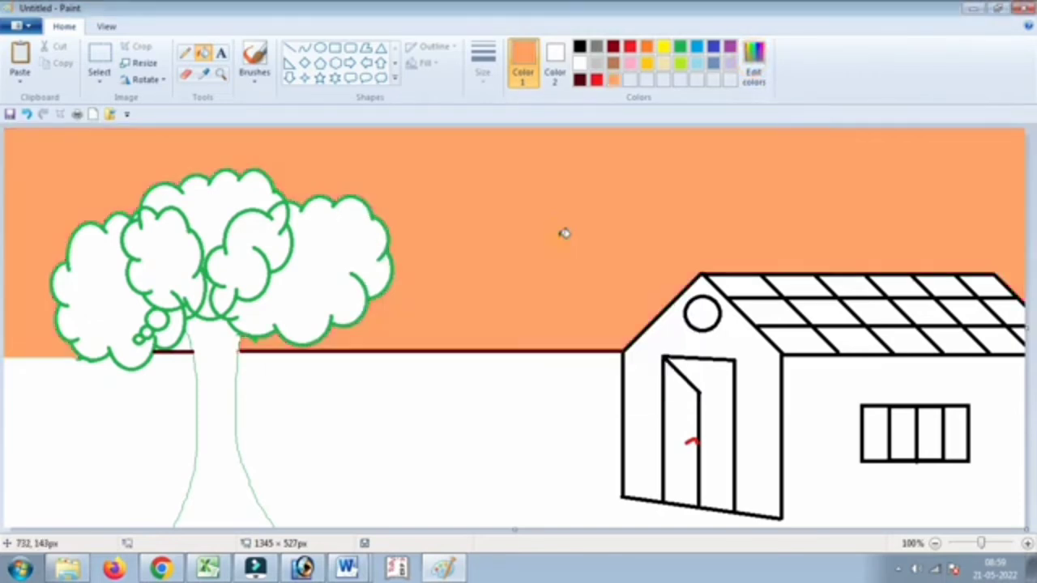
- Refill the sky with a slightly deeper custom orange of red 255, green 146 and blue 72
{"action": "left_click", "coordinate": [754, 65]}
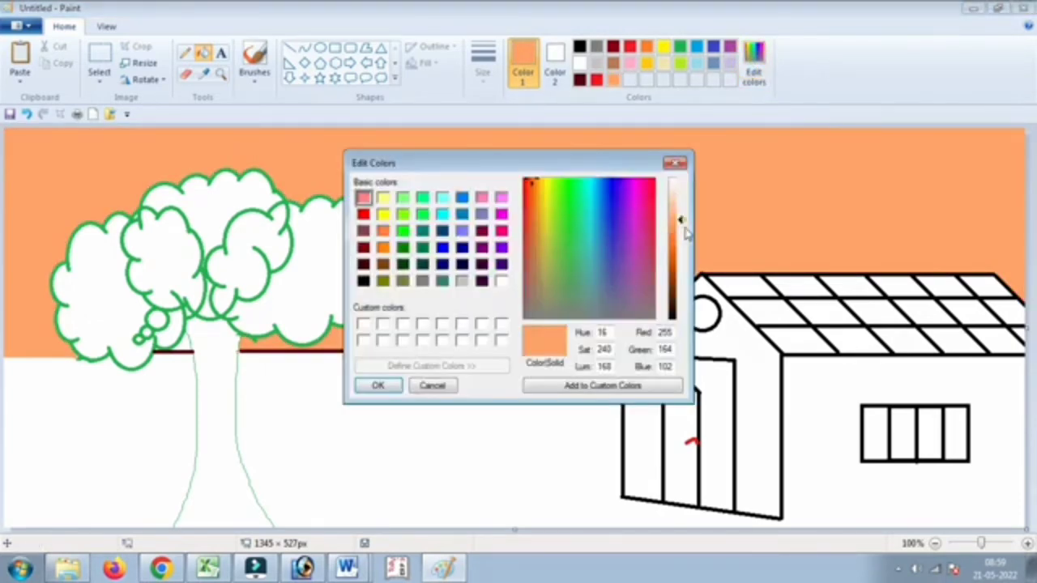
{"action": "left_click_drag", "start_coordinate": [683, 219], "coordinate": [685, 231]}
{"action": "left_click", "coordinate": [378, 386]}
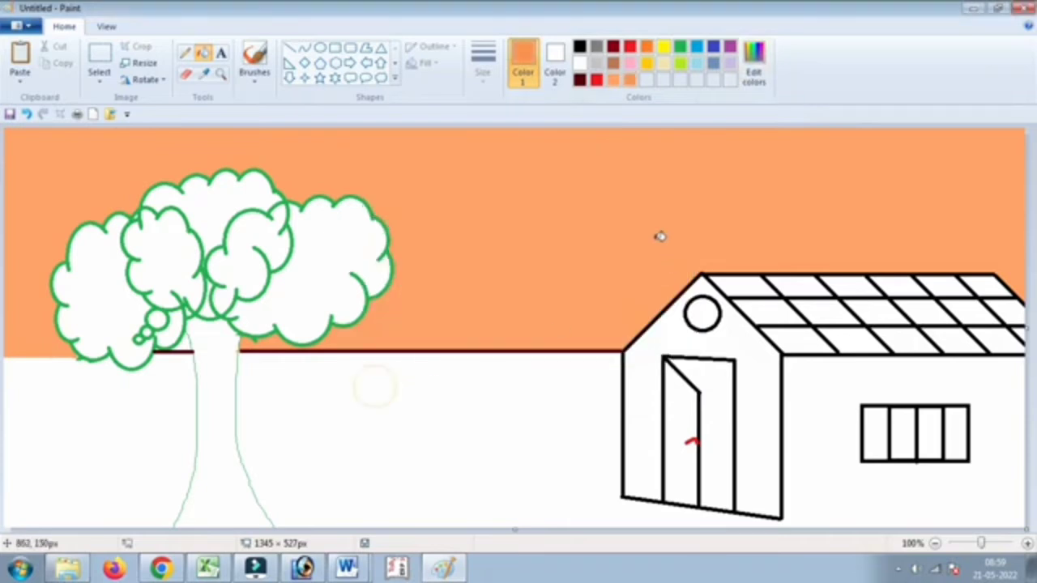
{"action": "left_click", "coordinate": [660, 236]}
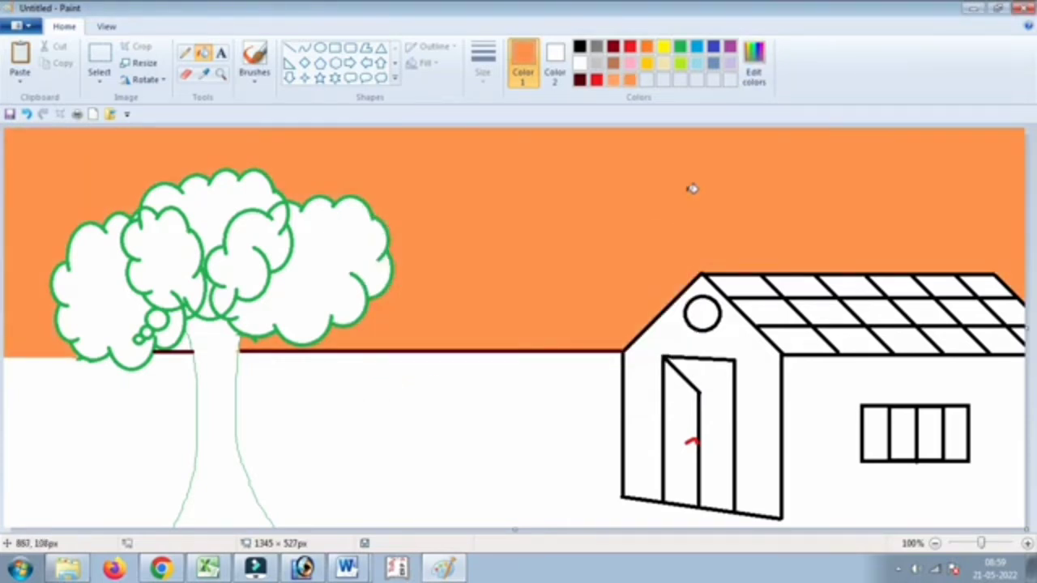
- Refill the sky with a strong custom orange of red 255, green 102 and blue 0
{"action": "left_click", "coordinate": [754, 65]}
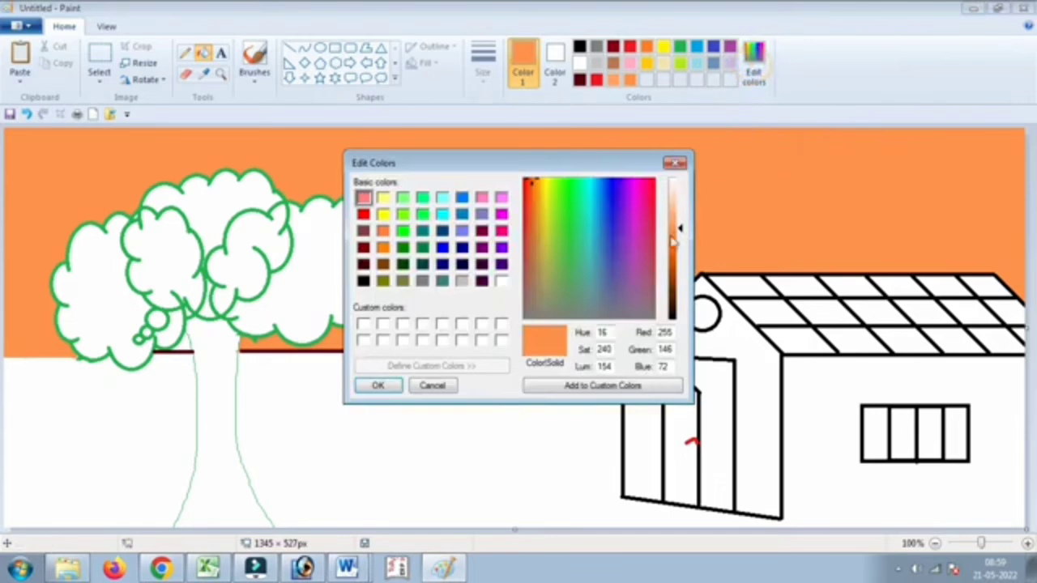
{"action": "mouse_move", "coordinate": [683, 232]}
{"action": "left_mouse_down"}
{"action": "mouse_move", "coordinate": [683, 213]}
{"action": "mouse_move", "coordinate": [679, 253]}
{"action": "left_mouse_up"}
{"action": "left_click", "coordinate": [378, 385]}
{"action": "left_click", "coordinate": [465, 236]}
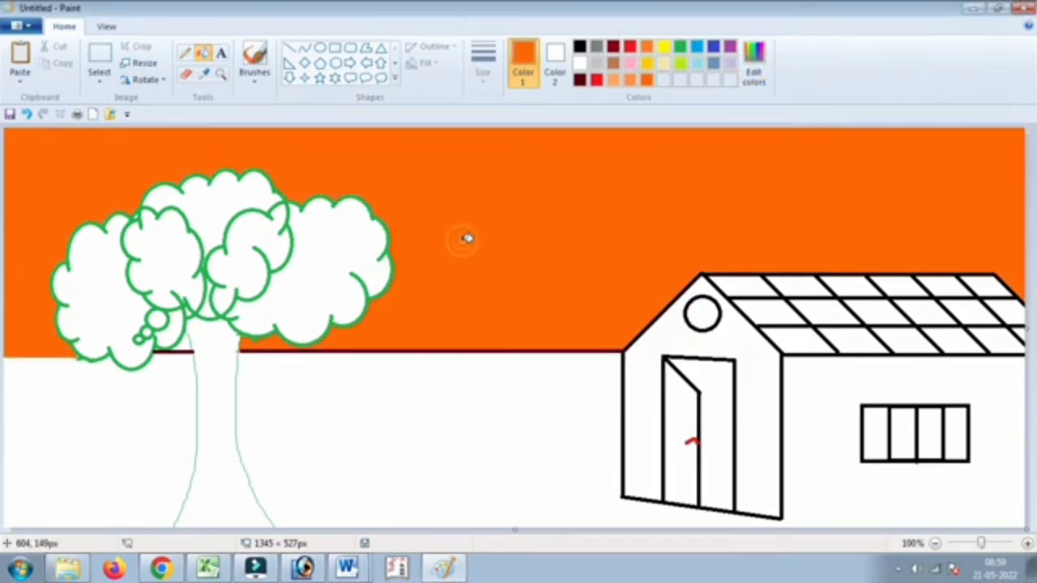
- Lighten the custom orange slightly and refill the sky with it
{"action": "left_click", "coordinate": [753, 61]}
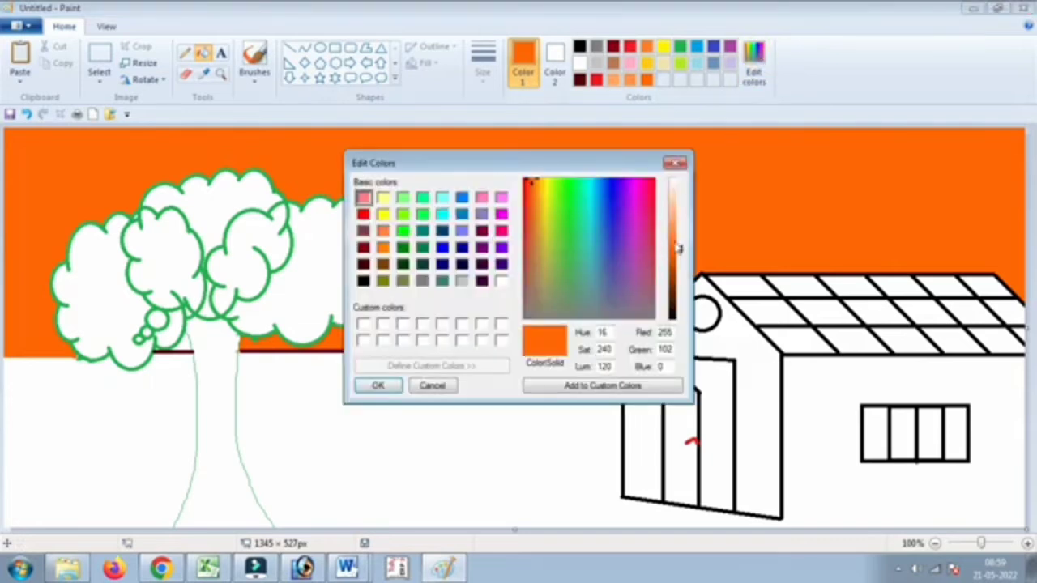
{"action": "left_click_drag", "start_coordinate": [682, 255], "coordinate": [683, 249]}
{"action": "left_click", "coordinate": [378, 385]}
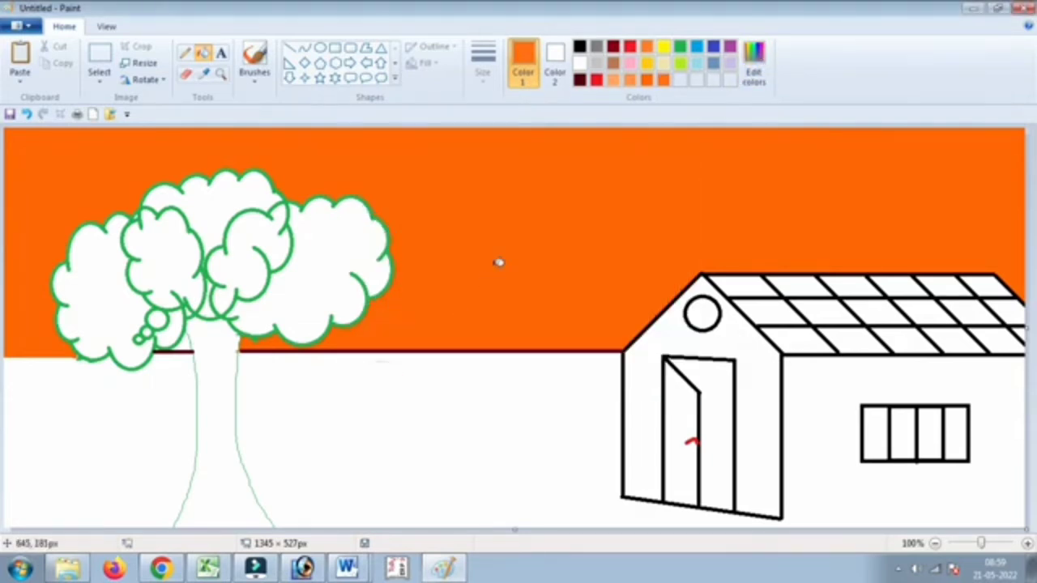
{"action": "left_click", "coordinate": [497, 262]}
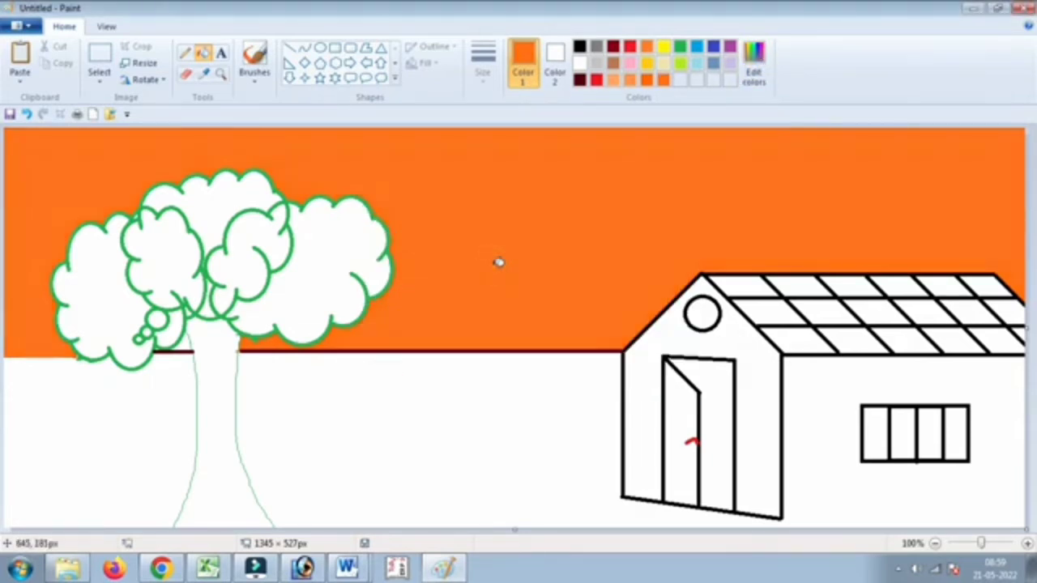
- Fill the cloud-shaped sections of the tree's foliage with green
{"action": "left_click", "coordinate": [680, 46]}
{"action": "left_click", "coordinate": [313, 283]}
{"action": "left_click", "coordinate": [278, 262]}
{"action": "left_click", "coordinate": [222, 251]}
{"action": "left_click", "coordinate": [173, 259]}
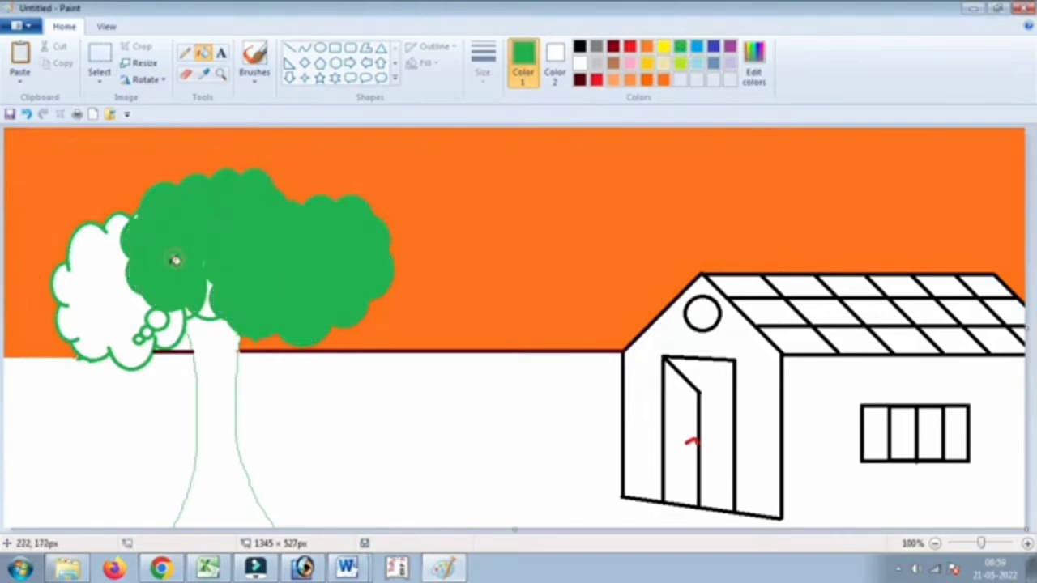
{"action": "left_click", "coordinate": [92, 282]}
{"action": "left_click", "coordinate": [159, 318]}
{"action": "left_click", "coordinate": [213, 304]}
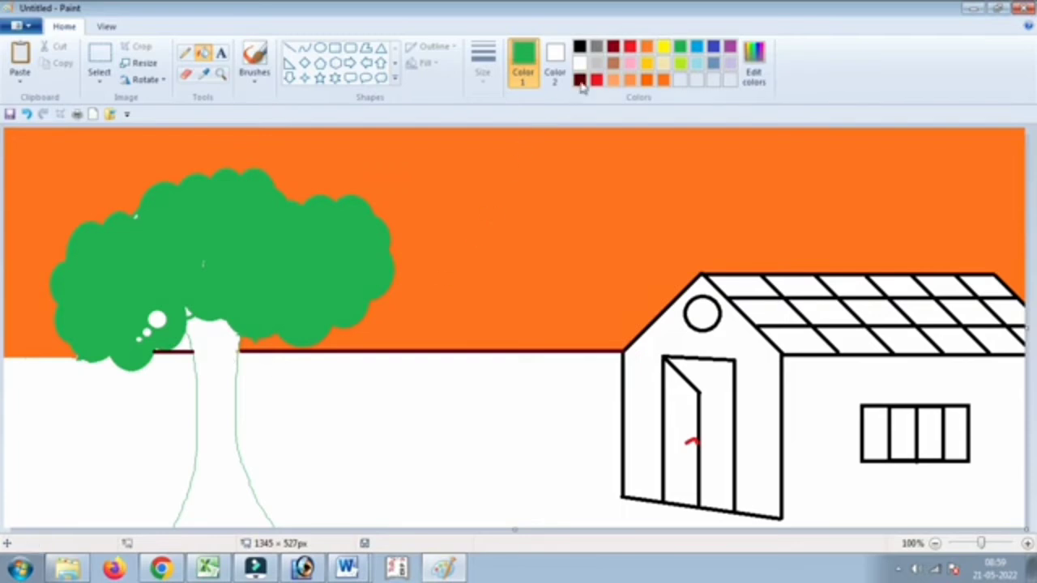
- Try to fill the tree trunk with brown, and undo the fill
{"action": "left_click", "coordinate": [613, 63]}
{"action": "left_click", "coordinate": [231, 474]}
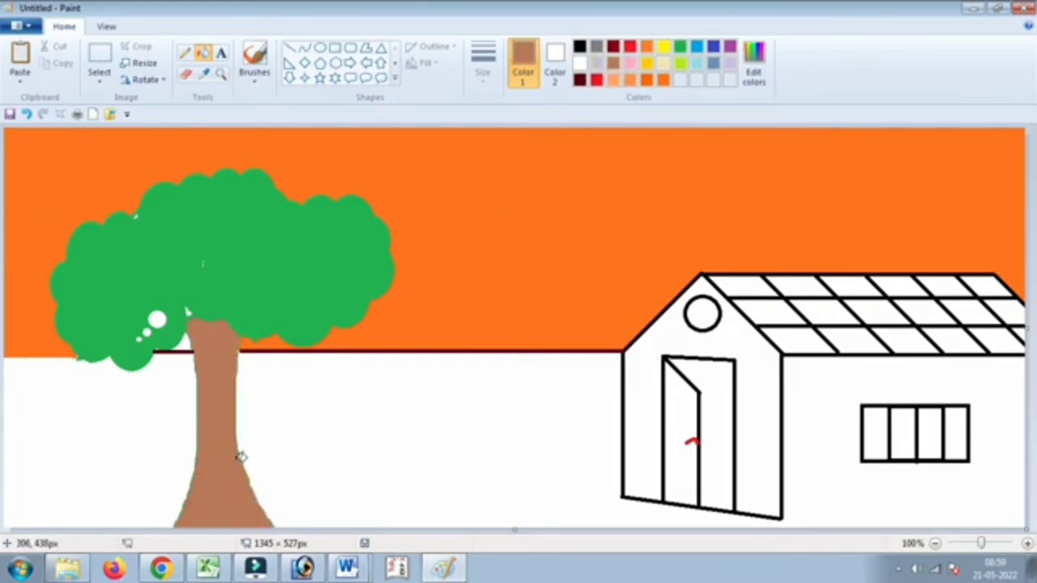
{"action": "key", "text": "ctrl+z"}
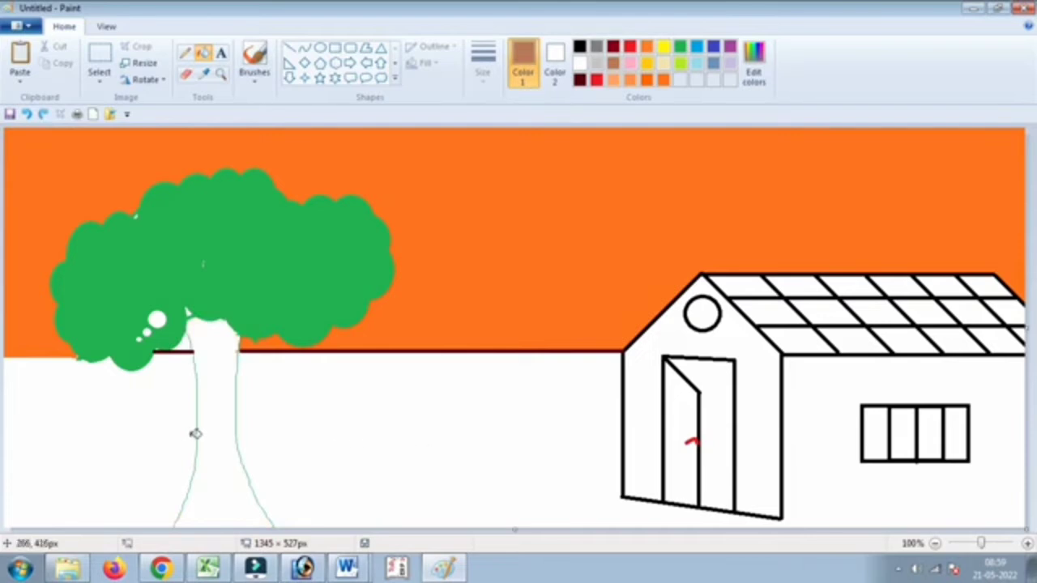
- Draw a thin brown freehand ground line from the canvas's left edge, dipping across the trunk's base, to the house's front corner
{"action": "left_click", "coordinate": [186, 53]}
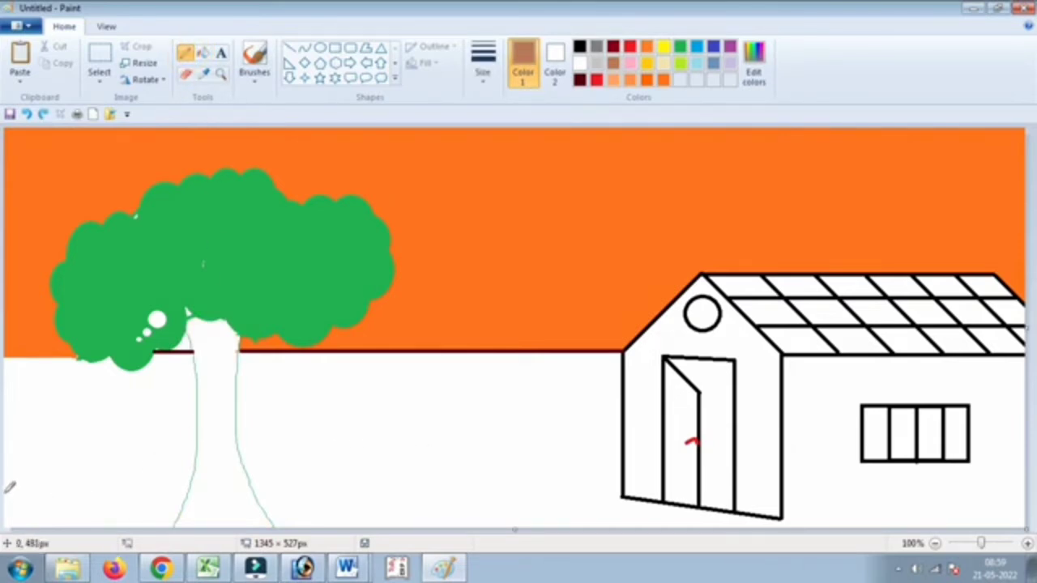
{"action": "mouse_move", "coordinate": [7, 489]}
{"action": "left_mouse_down"}
{"action": "mouse_move", "coordinate": [190, 492]}
{"action": "mouse_move", "coordinate": [230, 502]}
{"action": "left_mouse_up"}
{"action": "key", "text": "ctrl+z"}
{"action": "left_click_drag", "start_coordinate": [8, 485], "coordinate": [189, 484]}
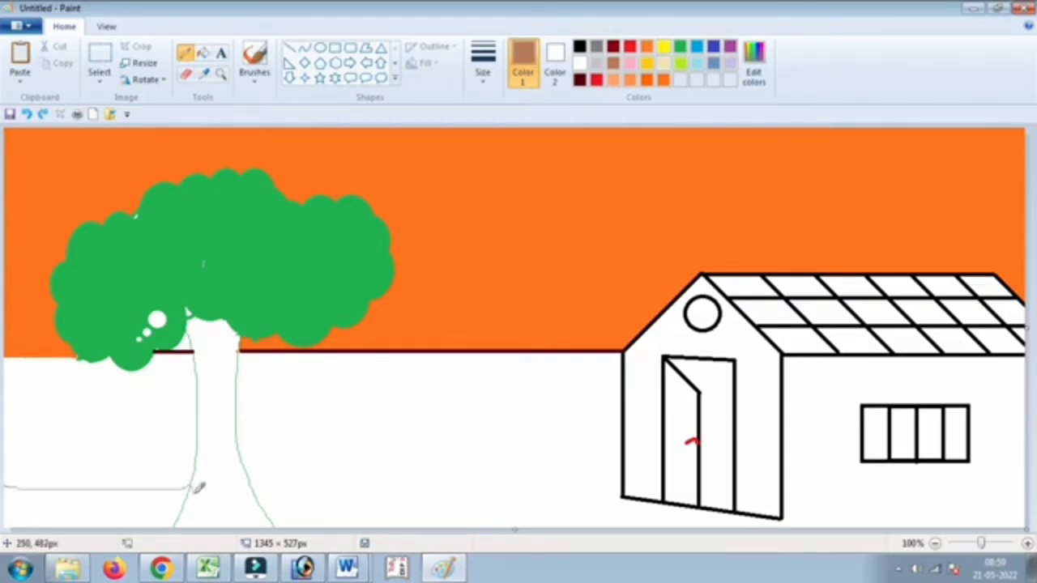
{"action": "left_click_drag", "start_coordinate": [255, 485], "coordinate": [622, 492]}
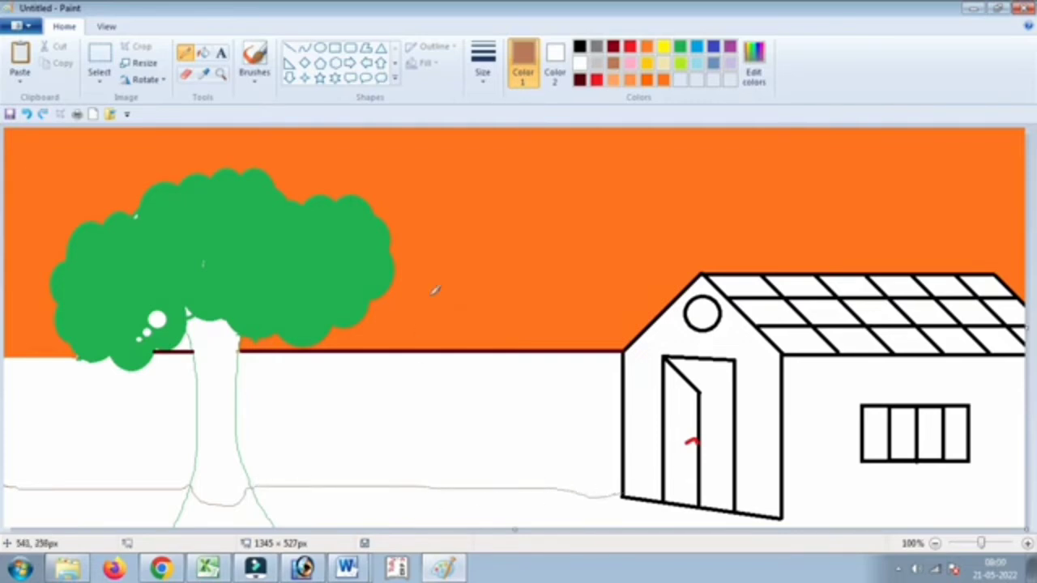
- Try to fill the ground strip below the freehand line with brown, and undo the fill
{"action": "left_click", "coordinate": [202, 53]}
{"action": "left_click", "coordinate": [433, 495]}
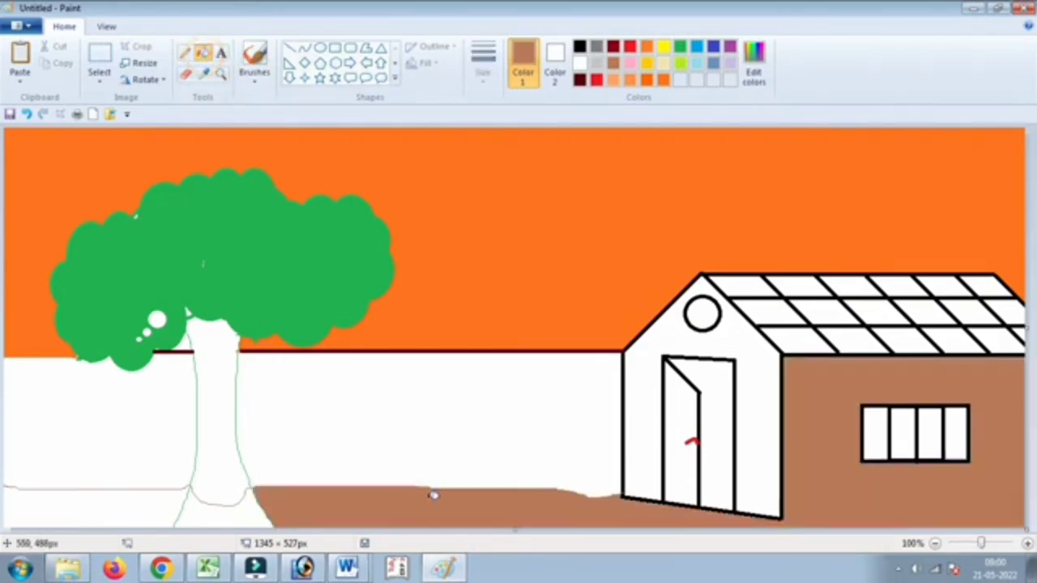
{"action": "key", "text": "ctrl+z"}
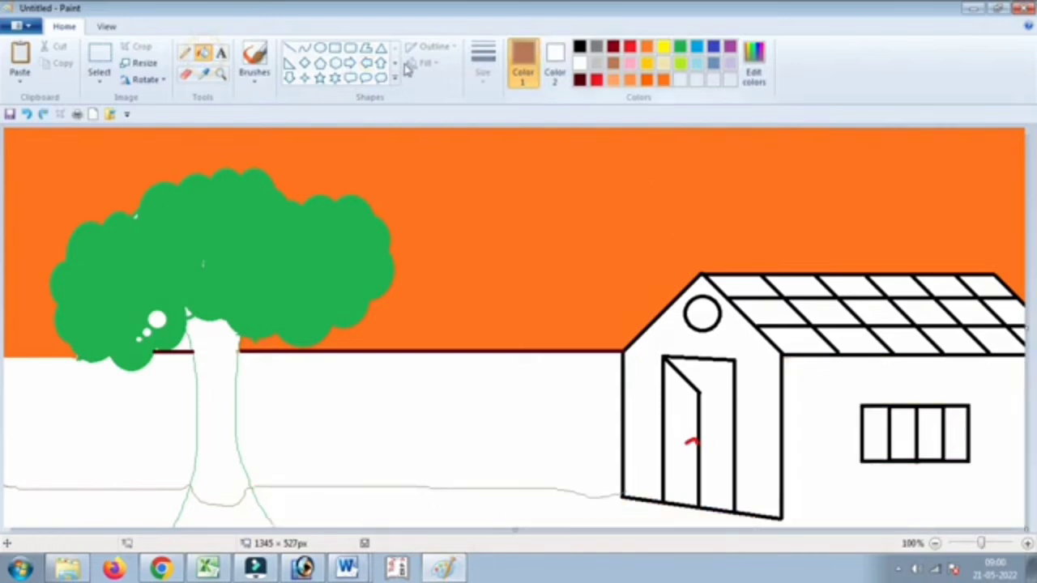
- Try a brown freehand base line from the bottom corner between the house's front and side walls, and undo it
{"action": "left_click", "coordinate": [184, 53]}
{"action": "left_click_drag", "start_coordinate": [783, 515], "coordinate": [816, 523]}
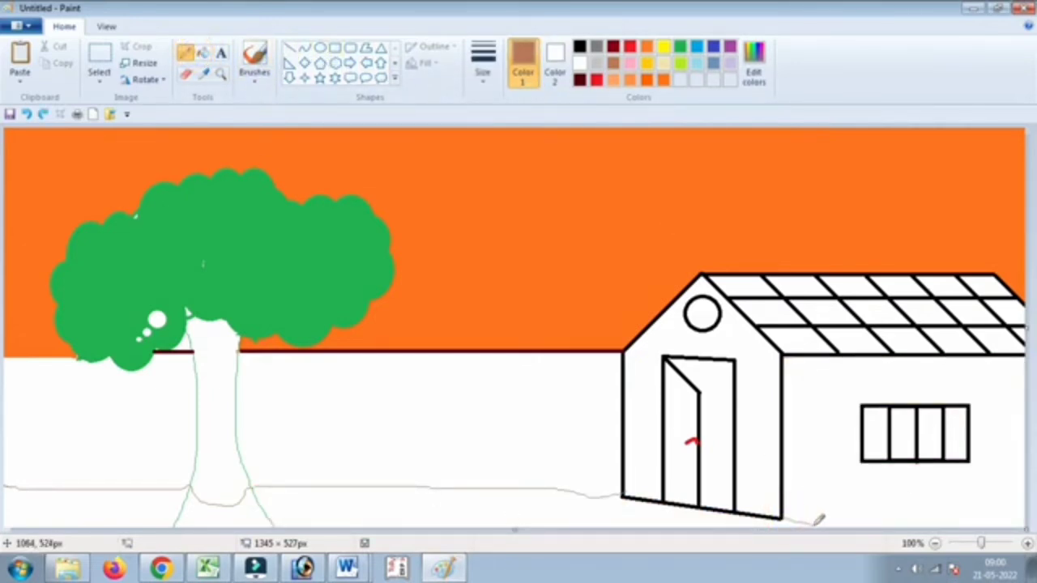
{"action": "key", "text": "ctrl+z"}
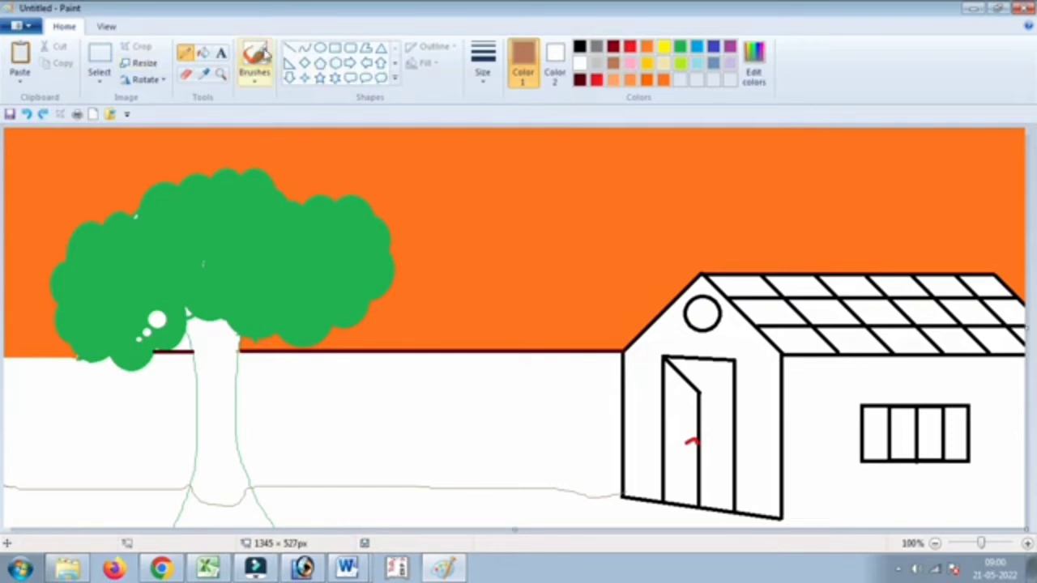
- Draw a straight black line about 333 px long along the base of the house's side wall to the canvas's right edge
{"action": "left_click", "coordinate": [290, 49]}
{"action": "left_click", "coordinate": [580, 46]}
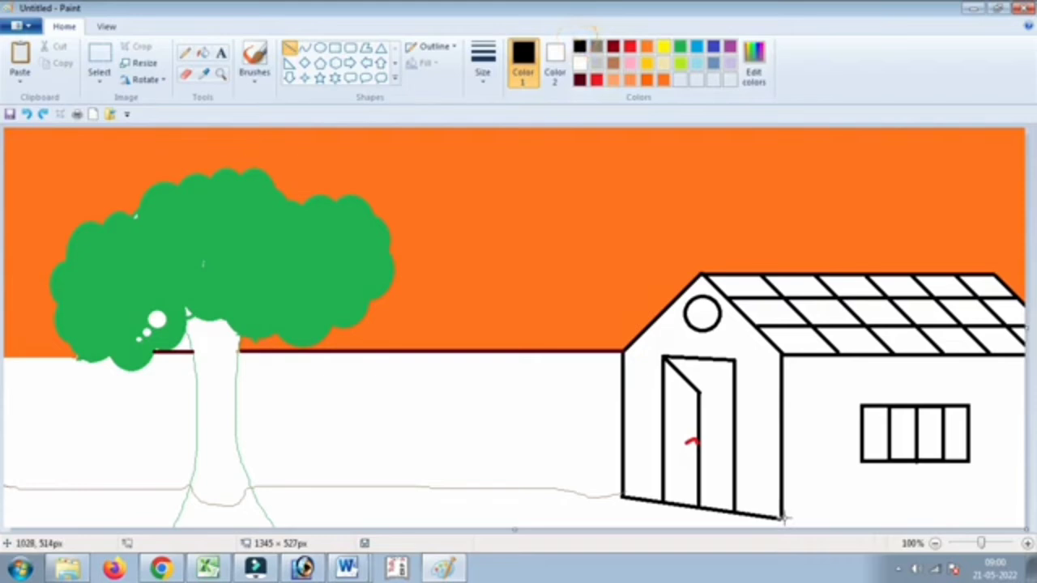
{"action": "left_click_drag", "start_coordinate": [783, 518], "coordinate": [1026, 517]}
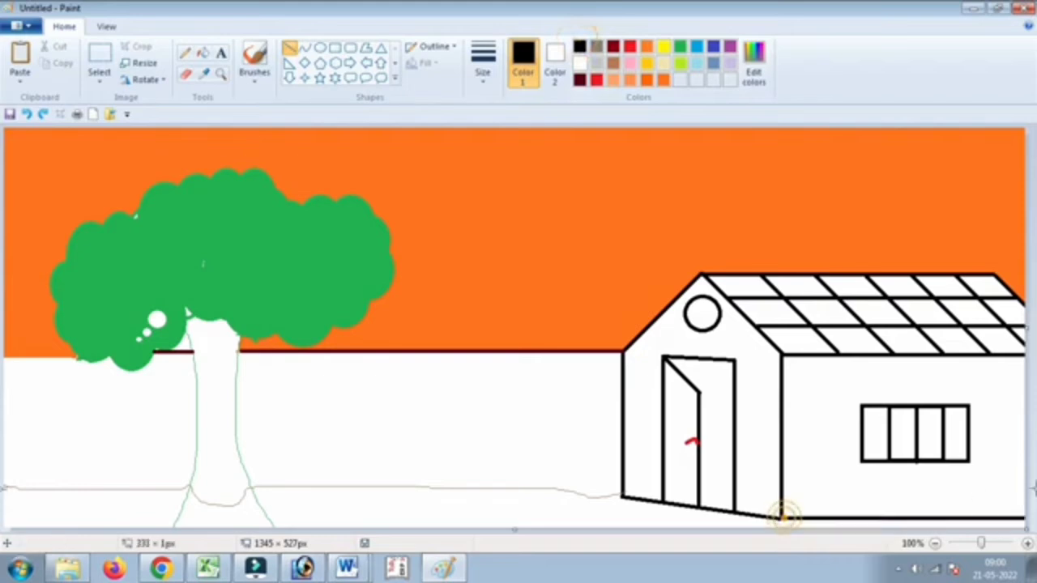
- Fill the ground strip, including the areas beside the trunk's base, with green and the tree trunk with brown
{"action": "left_click", "coordinate": [203, 54]}
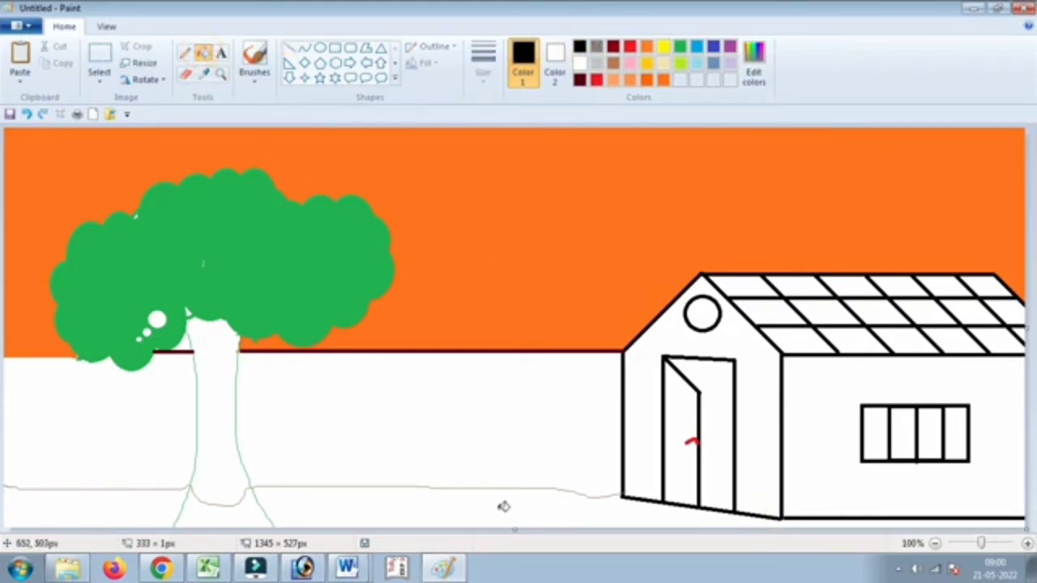
{"action": "left_click", "coordinate": [680, 47]}
{"action": "left_click", "coordinate": [537, 512]}
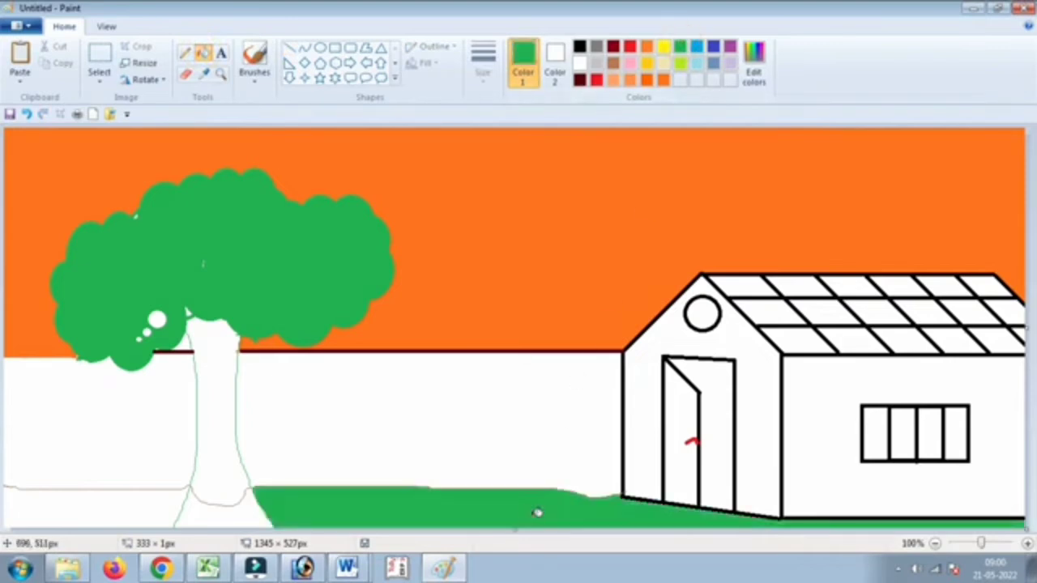
{"action": "left_click", "coordinate": [243, 511]}
{"action": "left_click", "coordinate": [123, 509]}
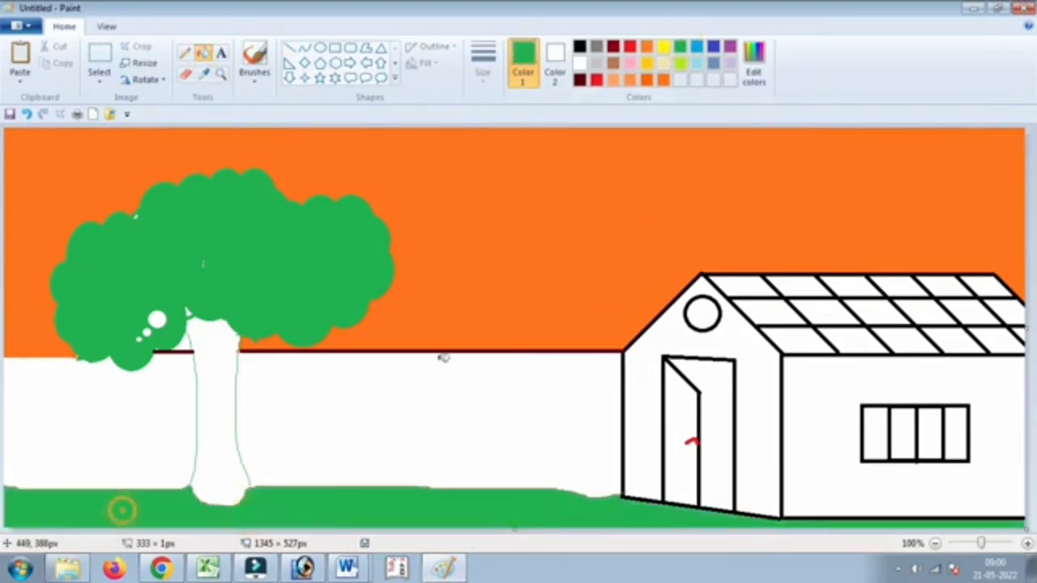
{"action": "left_click", "coordinate": [615, 64]}
{"action": "left_click", "coordinate": [227, 468]}
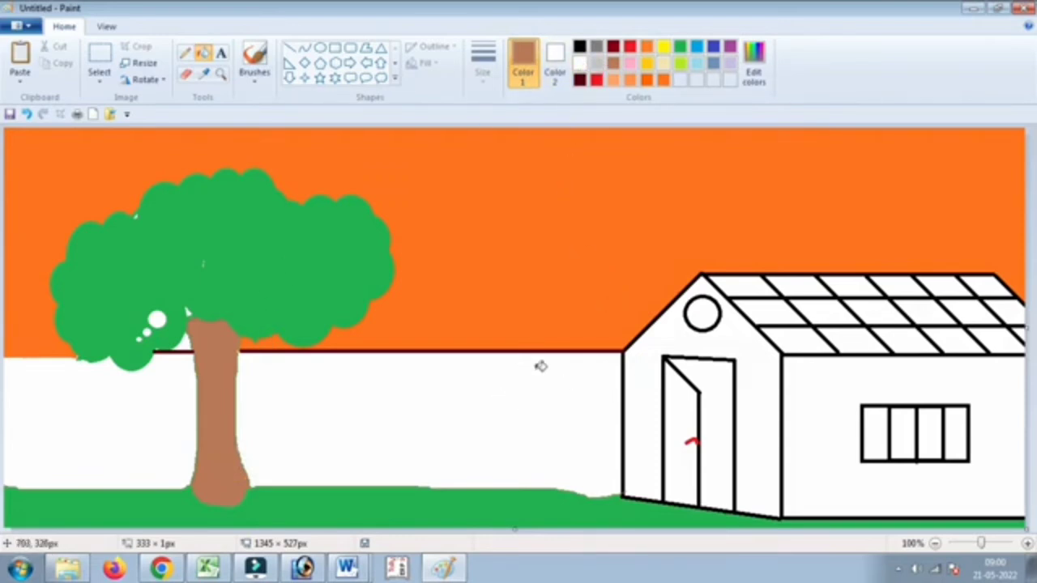
- Sketch a dark maroon freehand mountain outline in the sky from the canvas's left edge to the tree
{"action": "left_click", "coordinate": [579, 82]}
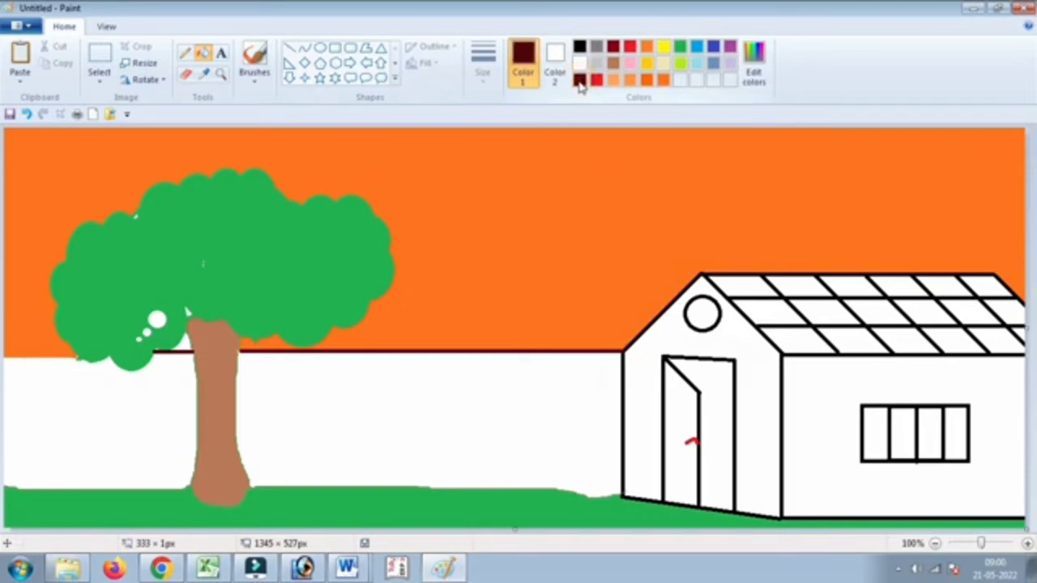
{"action": "left_click", "coordinate": [186, 54]}
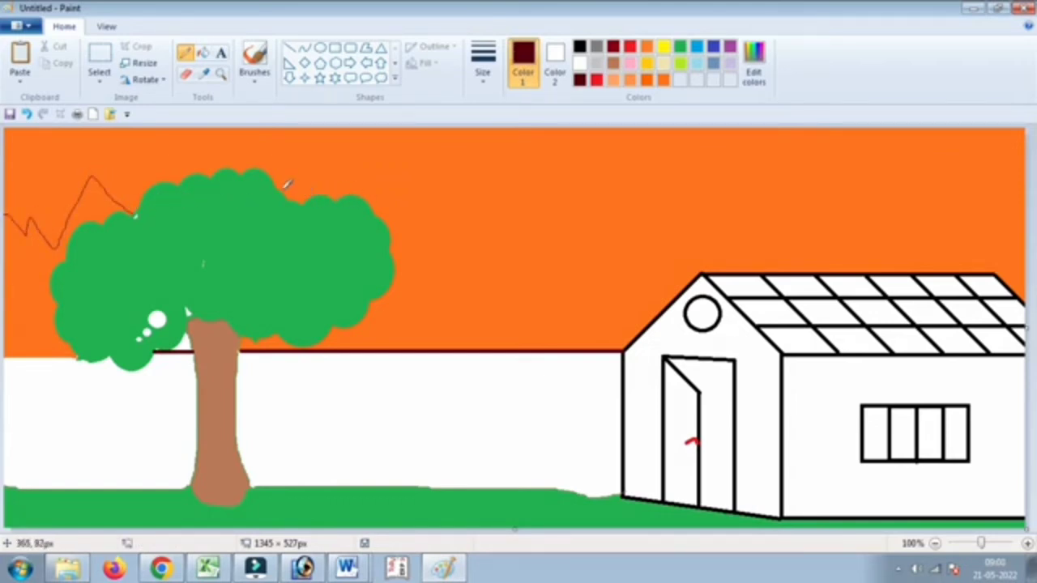
- Try dark maroon freehand mountain outlines across the sky to the right of the tree, and undo them
{"action": "mouse_move", "coordinate": [283, 193]}
{"action": "left_mouse_down"}
{"action": "mouse_move", "coordinate": [337, 151]}
{"action": "mouse_move", "coordinate": [346, 175]}
{"action": "mouse_move", "coordinate": [366, 146]}
{"action": "mouse_move", "coordinate": [458, 242]}
{"action": "left_mouse_up"}
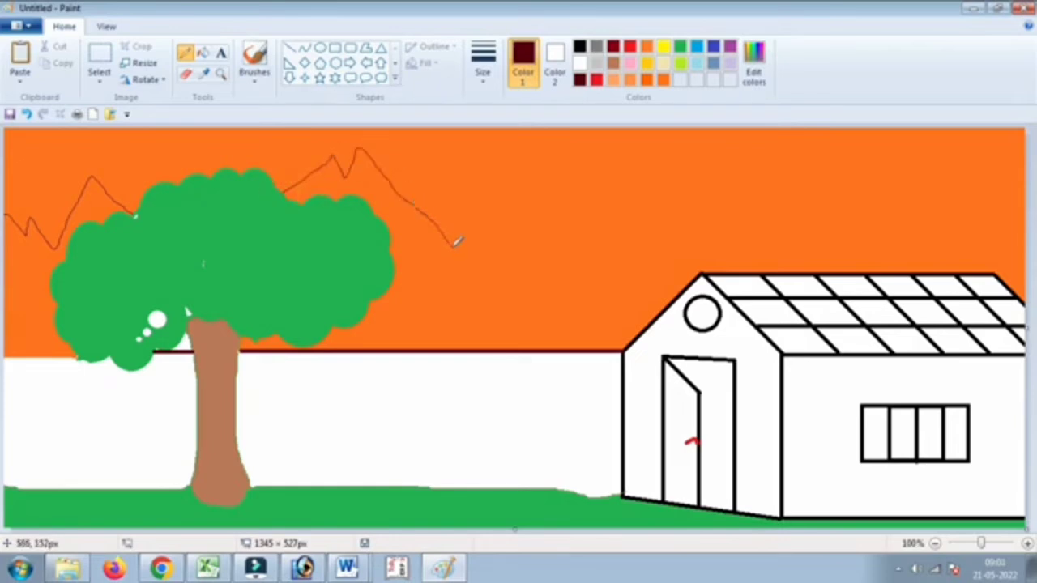
{"action": "mouse_move", "coordinate": [486, 186]}
{"action": "left_mouse_down"}
{"action": "mouse_move", "coordinate": [550, 227]}
{"action": "mouse_move", "coordinate": [665, 245]}
{"action": "mouse_move", "coordinate": [766, 245]}
{"action": "mouse_move", "coordinate": [1033, 198]}
{"action": "mouse_move", "coordinate": [1024, 201]}
{"action": "left_mouse_up"}
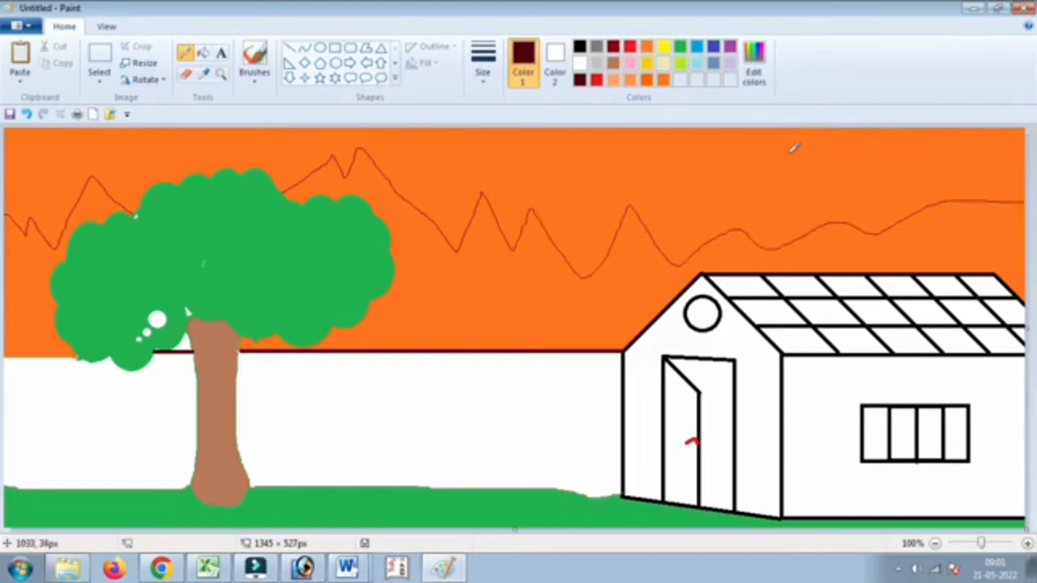
{"action": "key", "text": "ctrl+z"}
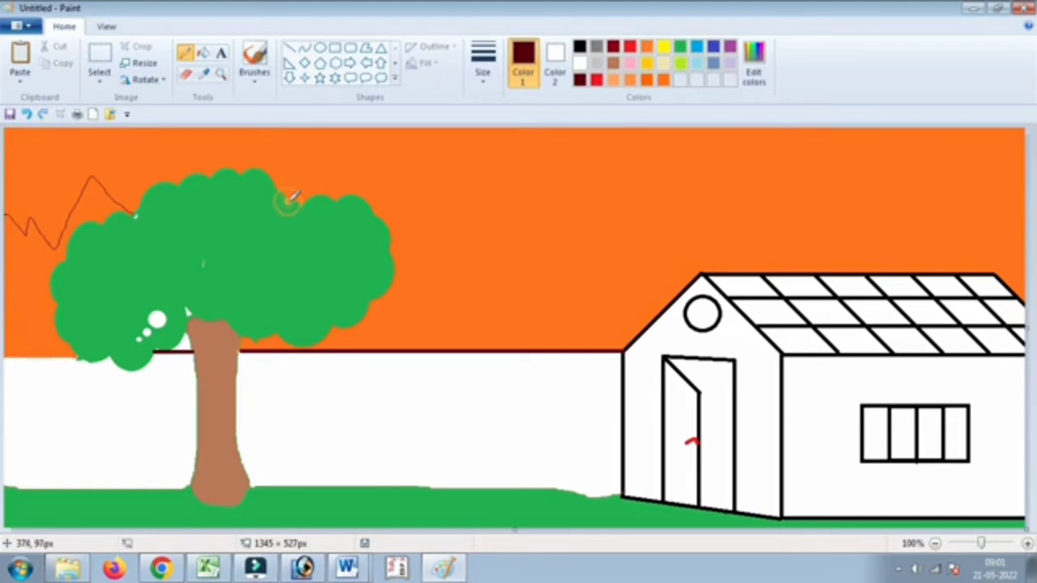
{"action": "mouse_move", "coordinate": [287, 201]}
{"action": "left_mouse_down"}
{"action": "mouse_move", "coordinate": [318, 167]}
{"action": "mouse_move", "coordinate": [364, 185]}
{"action": "mouse_move", "coordinate": [384, 150]}
{"action": "mouse_move", "coordinate": [435, 232]}
{"action": "mouse_move", "coordinate": [448, 197]}
{"action": "mouse_move", "coordinate": [483, 269]}
{"action": "mouse_move", "coordinate": [507, 268]}
{"action": "mouse_move", "coordinate": [527, 219]}
{"action": "mouse_move", "coordinate": [614, 262]}
{"action": "mouse_move", "coordinate": [646, 235]}
{"action": "left_mouse_up"}
{"action": "key", "text": "ctrl+z"}
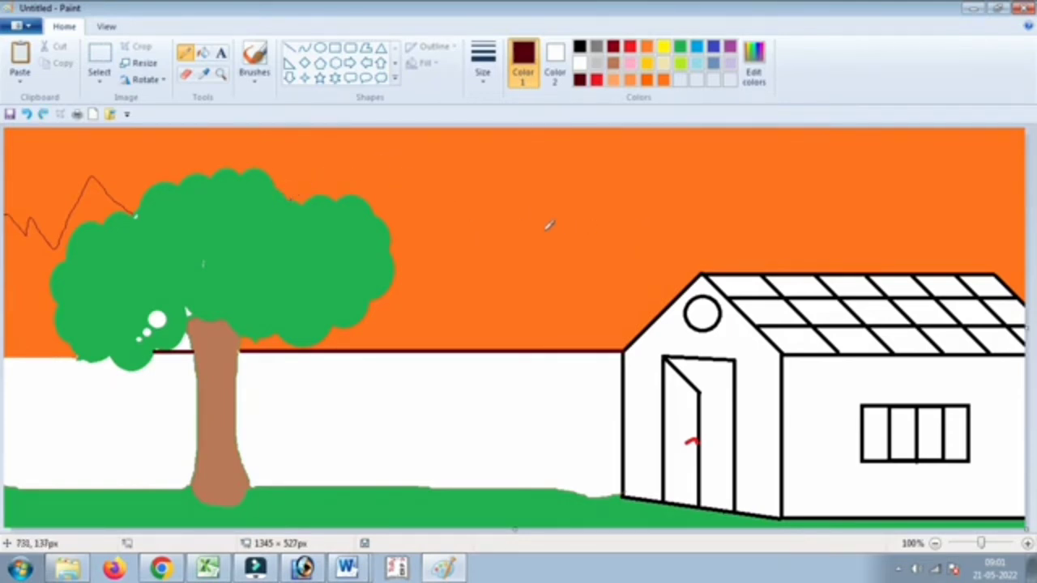
- Draw a dark maroon mountain outline from the tree to the canvas's right edge and fill the mountains on both sides with dark maroon
{"action": "mouse_move", "coordinate": [295, 197]}
{"action": "left_mouse_down"}
{"action": "mouse_move", "coordinate": [320, 170]}
{"action": "mouse_move", "coordinate": [356, 189]}
{"action": "mouse_move", "coordinate": [371, 165]}
{"action": "mouse_move", "coordinate": [452, 280]}
{"action": "mouse_move", "coordinate": [464, 221]}
{"action": "mouse_move", "coordinate": [512, 273]}
{"action": "left_mouse_up"}
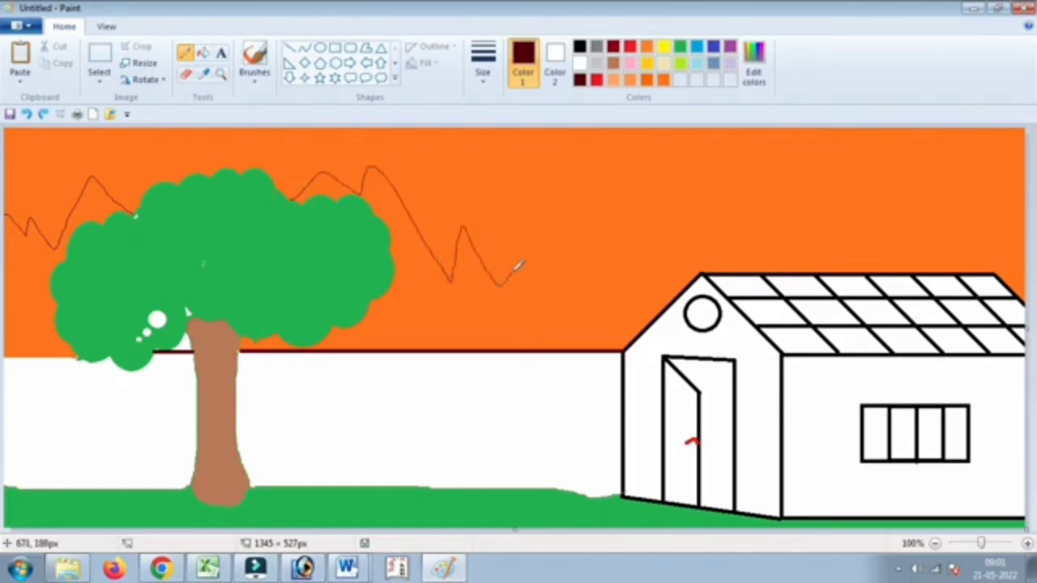
{"action": "mouse_move", "coordinate": [631, 243]}
{"action": "left_mouse_down"}
{"action": "mouse_move", "coordinate": [738, 243]}
{"action": "mouse_move", "coordinate": [798, 199]}
{"action": "mouse_move", "coordinate": [857, 219]}
{"action": "mouse_move", "coordinate": [1003, 192]}
{"action": "left_mouse_up"}
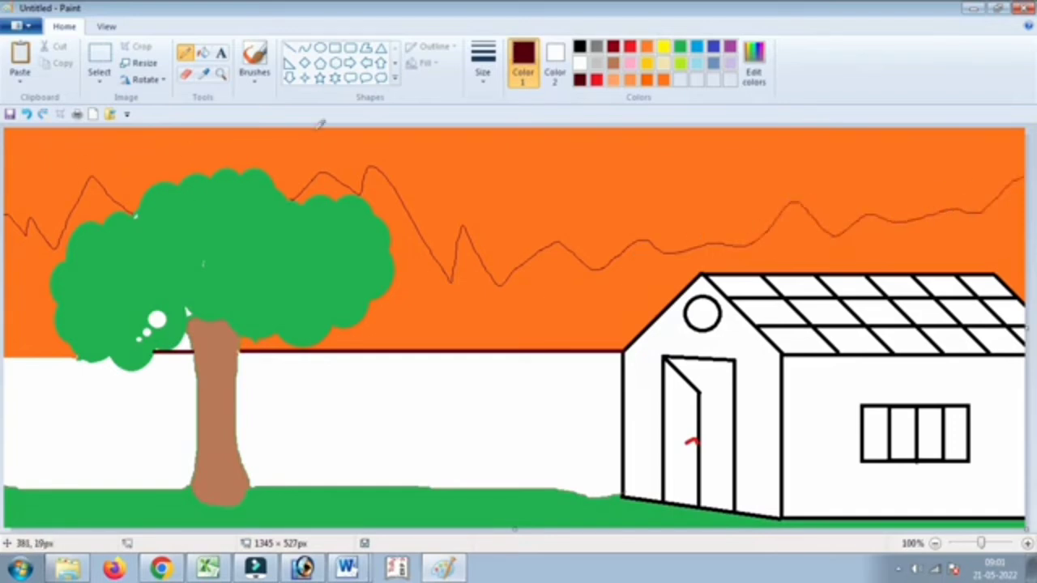
{"action": "left_click", "coordinate": [202, 54]}
{"action": "left_click", "coordinate": [457, 295]}
{"action": "left_click", "coordinate": [25, 262]}
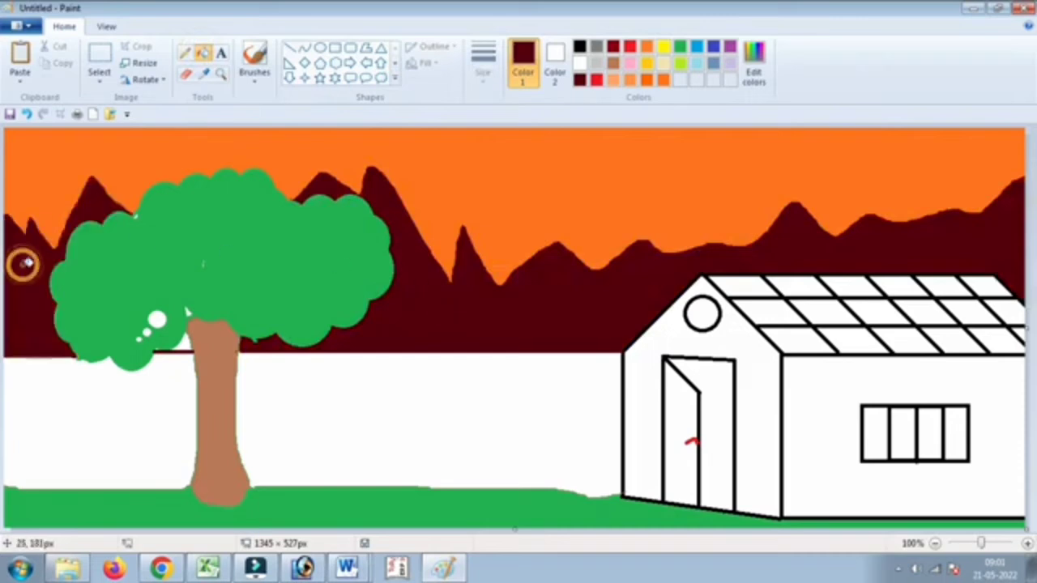
{"action": "left_click", "coordinate": [185, 350]}
{"action": "left_click", "coordinate": [23, 219]}
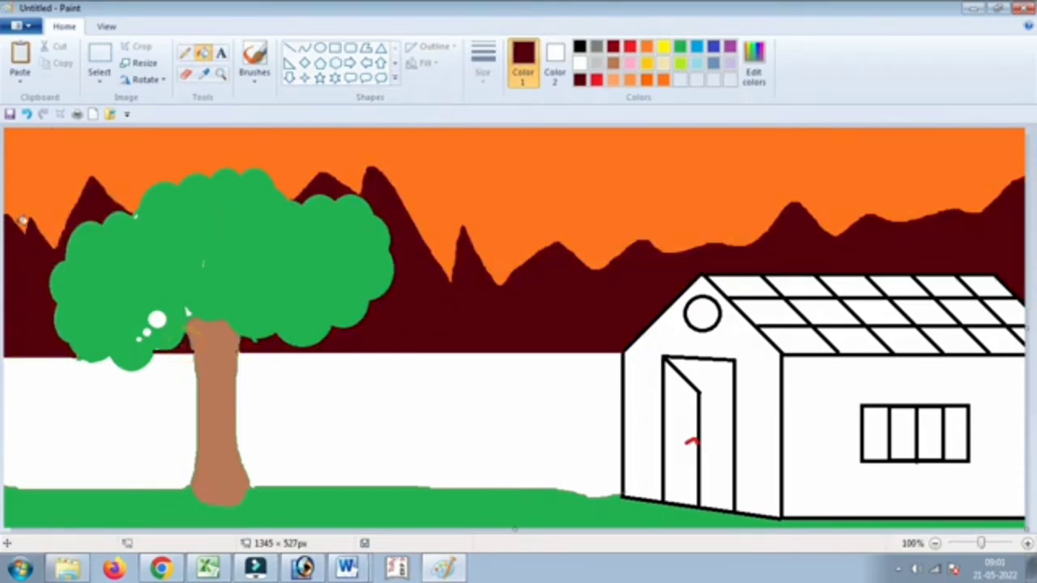
- Fill the white circular gaps in the foliage and the sliver above the trunk with dark maroon
{"action": "left_click", "coordinate": [160, 319]}
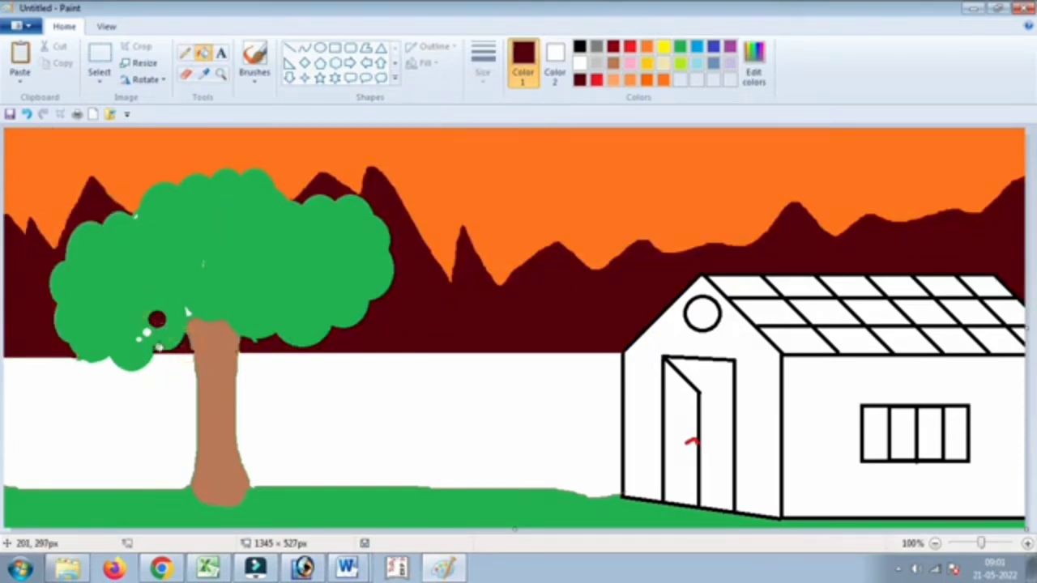
{"action": "left_click", "coordinate": [146, 331]}
{"action": "left_click", "coordinate": [189, 309]}
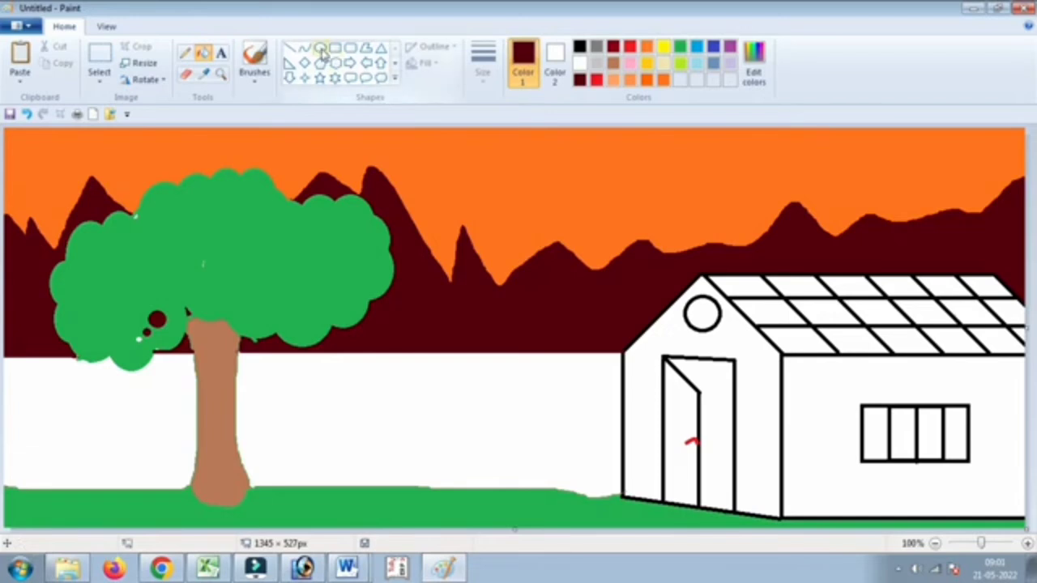
- Draw a yellow circle about 51 × 51 px between the mountain peaks as the sun and fill it with yellow
{"action": "left_click", "coordinate": [320, 47]}
{"action": "left_click", "coordinate": [662, 46]}
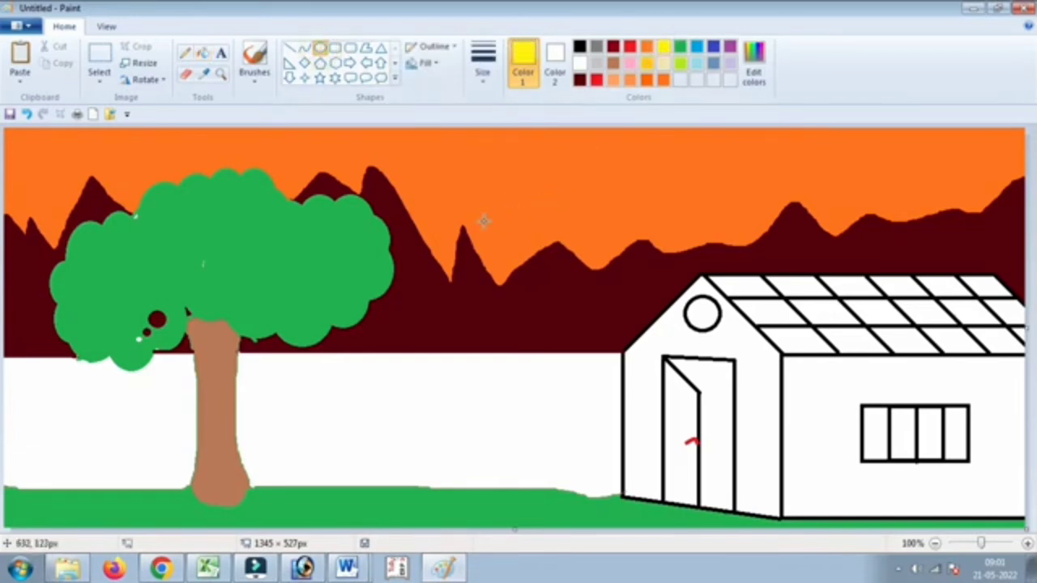
{"action": "left_click_drag", "start_coordinate": [483, 221], "coordinate": [525, 261]}
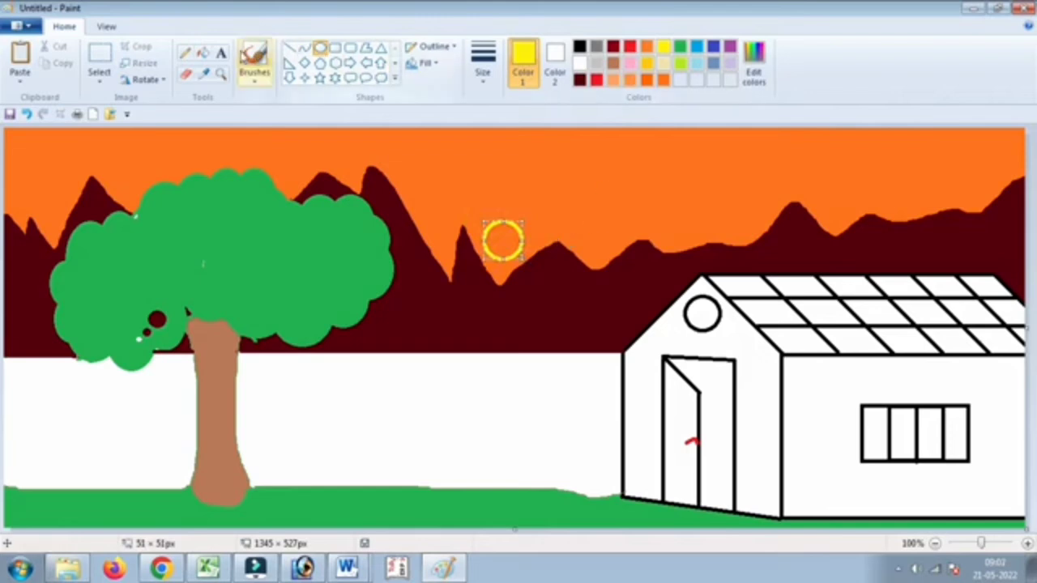
{"action": "left_click", "coordinate": [203, 53]}
{"action": "left_click", "coordinate": [505, 234]}
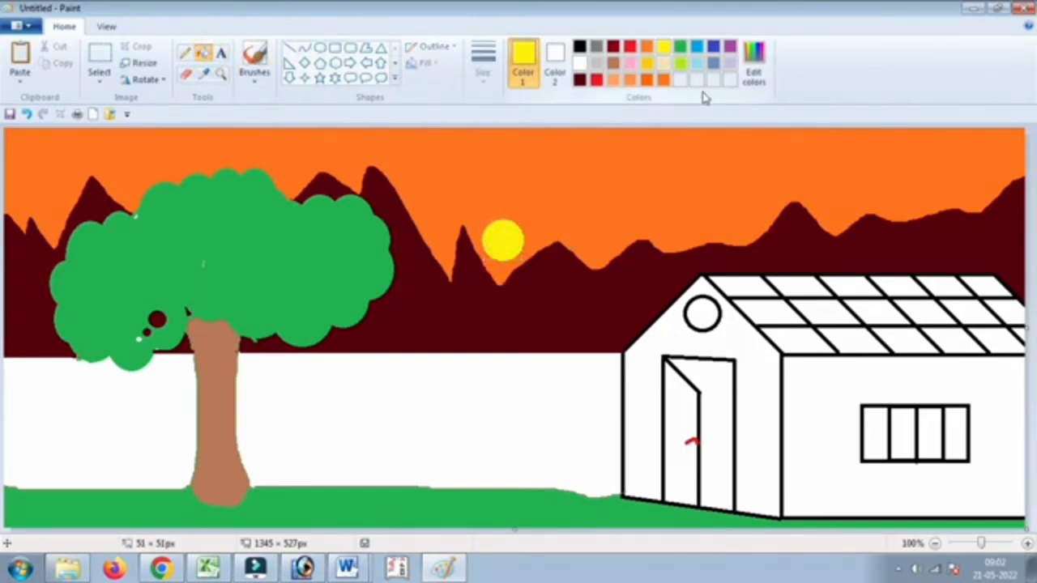
- Fill the white areas between the mountains and the green ground, on both sides of the trunk, with orange
{"action": "left_click", "coordinate": [649, 49]}
{"action": "left_click", "coordinate": [486, 390]}
{"action": "left_click", "coordinate": [133, 433]}
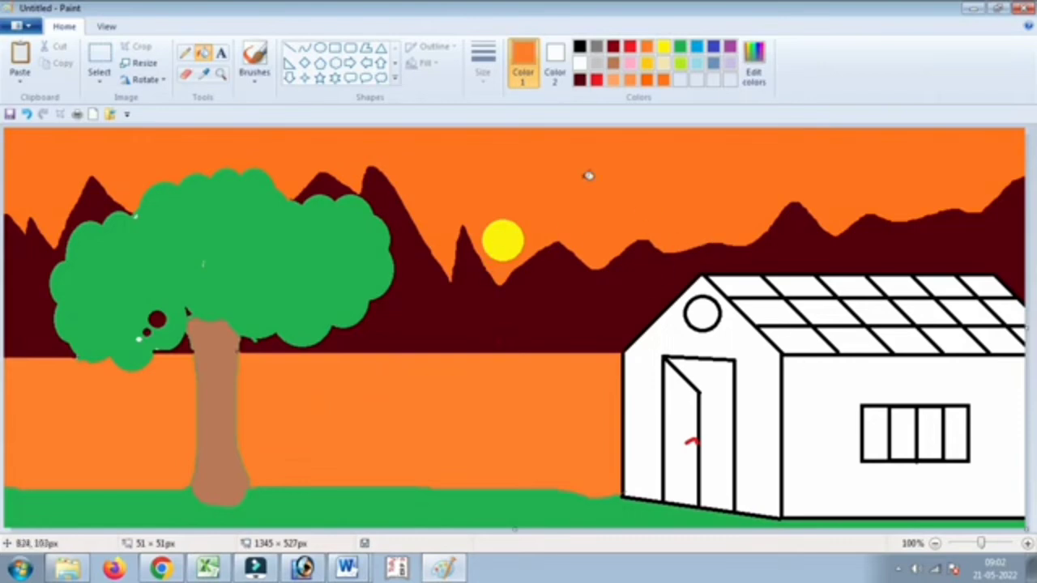
- Fill alternate roof tiles in all three rows with light turquoise to start a checkerboard pattern
{"action": "left_click", "coordinate": [680, 47]}
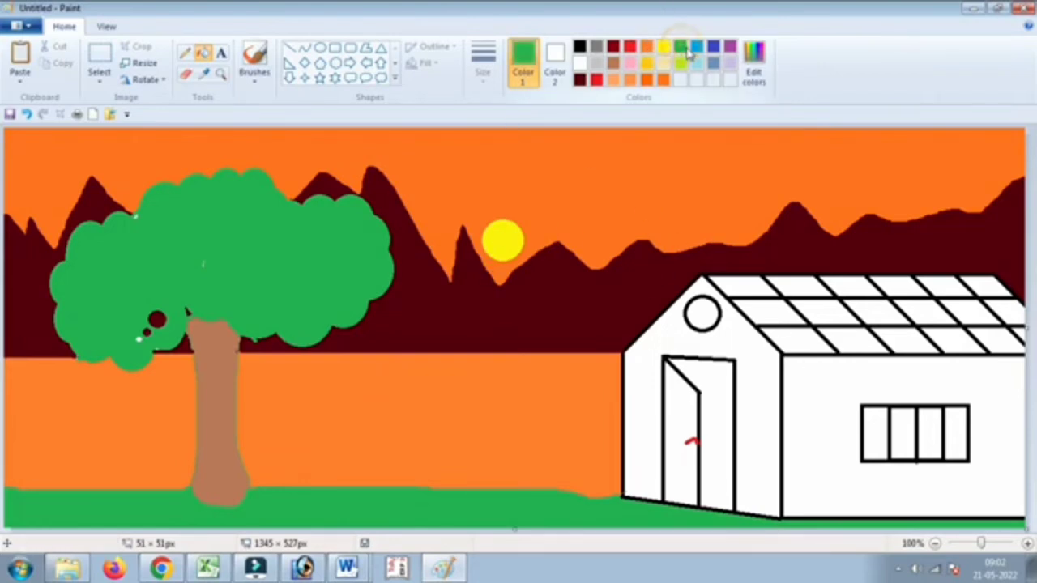
{"action": "left_click", "coordinate": [697, 46]}
{"action": "left_click", "coordinate": [699, 64]}
{"action": "left_click", "coordinate": [742, 285]}
{"action": "left_click", "coordinate": [825, 312]}
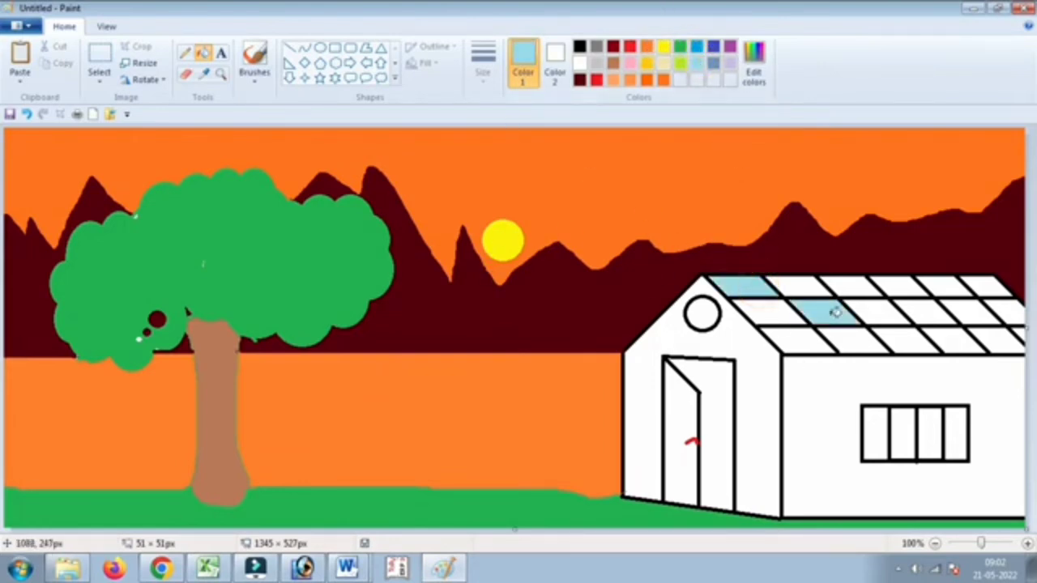
{"action": "left_click", "coordinate": [907, 340]}
{"action": "left_click", "coordinate": [794, 340]}
{"action": "left_click", "coordinate": [860, 286]}
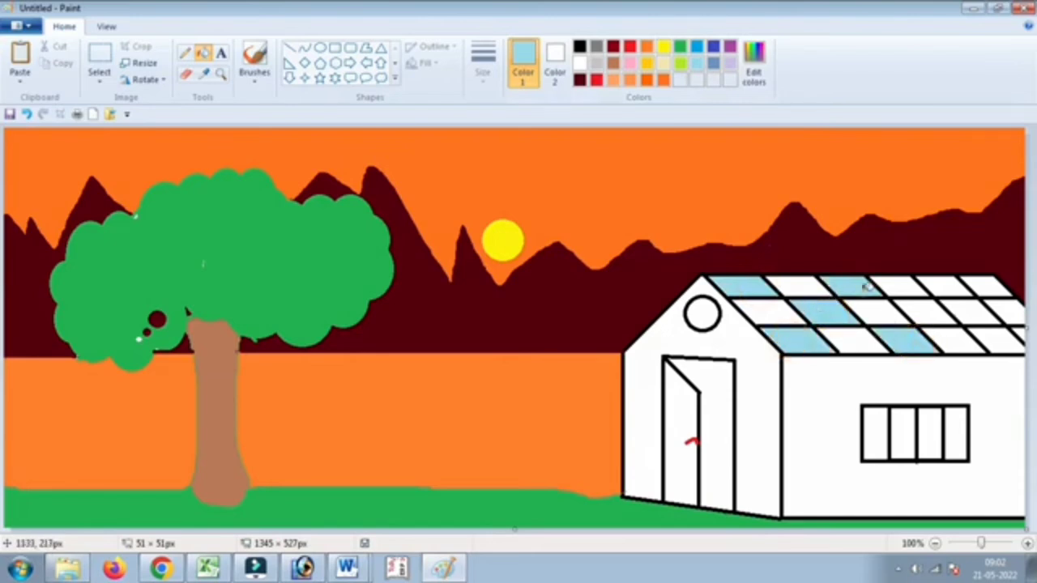
{"action": "left_click", "coordinate": [941, 285]}
{"action": "left_click", "coordinate": [928, 309]}
{"action": "left_click", "coordinate": [1006, 312]}
{"action": "left_click", "coordinate": [999, 340]}
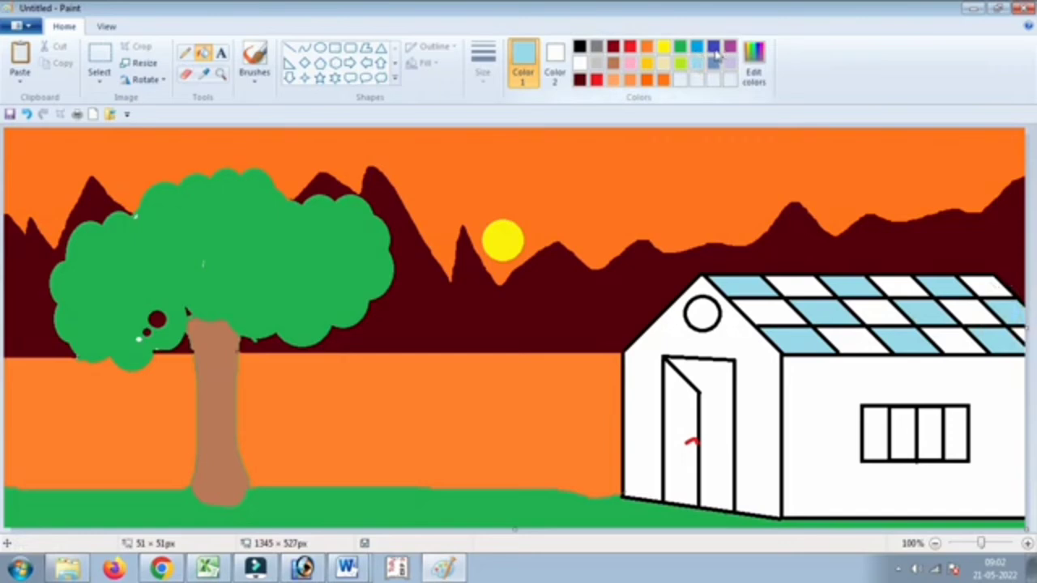
- Fill the white roof tiles between the light turquoise ones with gold
{"action": "left_click", "coordinate": [647, 63]}
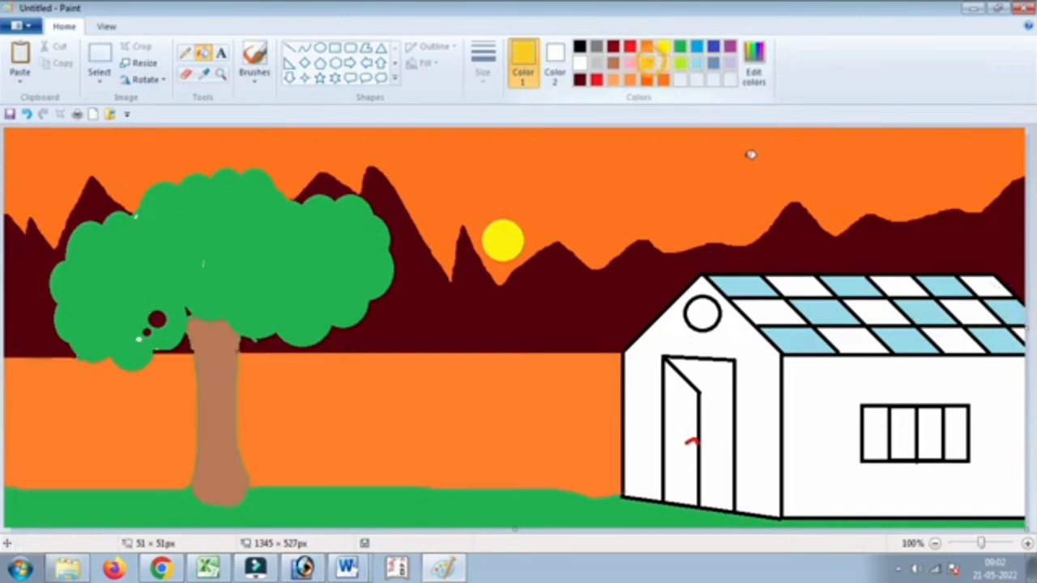
{"action": "left_click", "coordinate": [794, 286]}
{"action": "left_click", "coordinate": [773, 311]}
{"action": "left_click", "coordinate": [885, 314]}
{"action": "left_click", "coordinate": [855, 345]}
{"action": "left_click", "coordinate": [900, 285]}
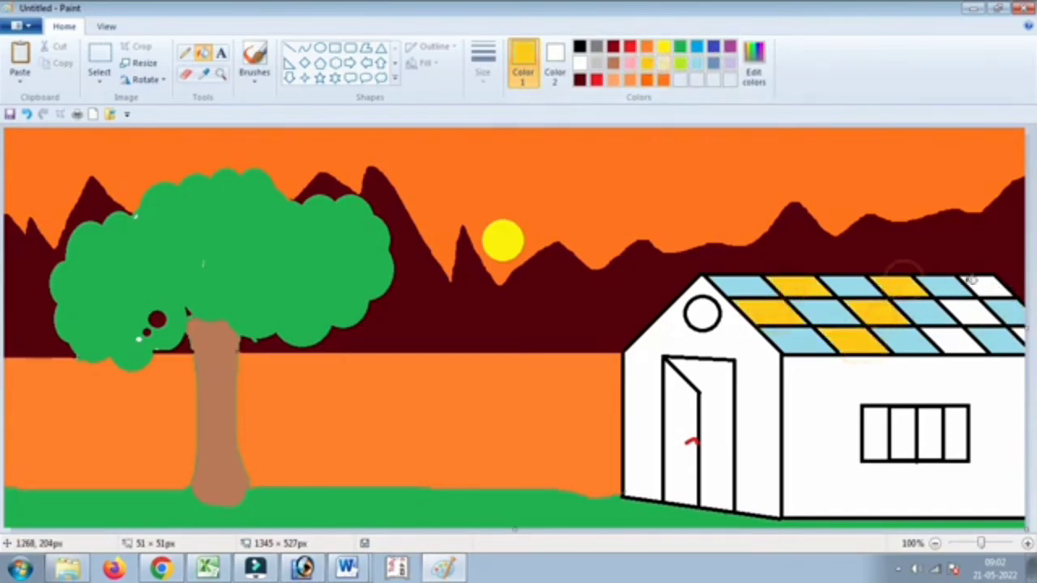
{"action": "left_click", "coordinate": [985, 284]}
{"action": "left_click", "coordinate": [969, 311]}
{"action": "left_click", "coordinate": [952, 340]}
- Fill the open doorway and all four window panes of the house with rose pink
{"action": "left_click", "coordinate": [631, 63]}
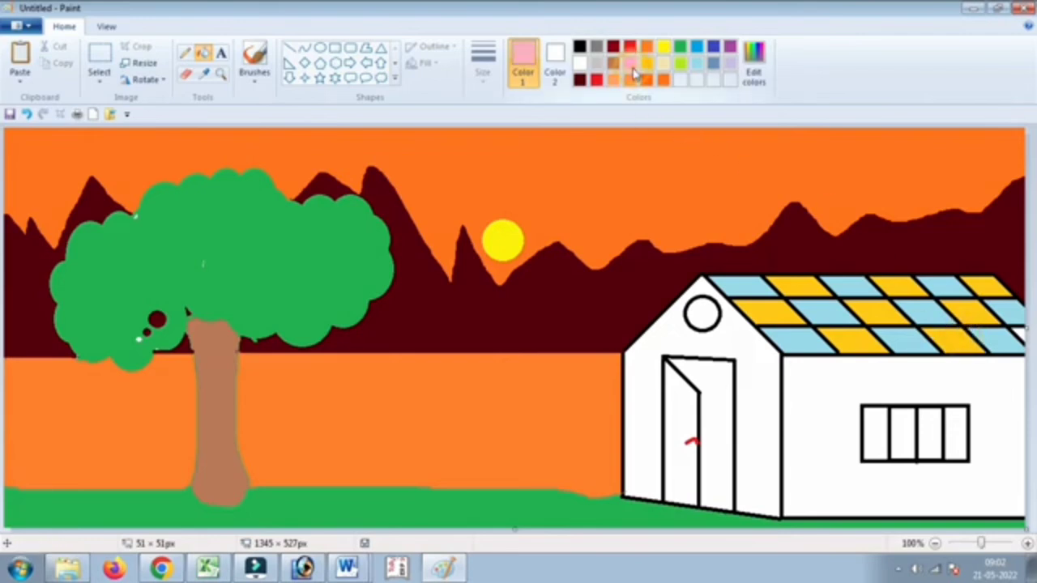
{"action": "left_click", "coordinate": [720, 404]}
{"action": "left_click", "coordinate": [875, 425]}
{"action": "left_click", "coordinate": [902, 425]}
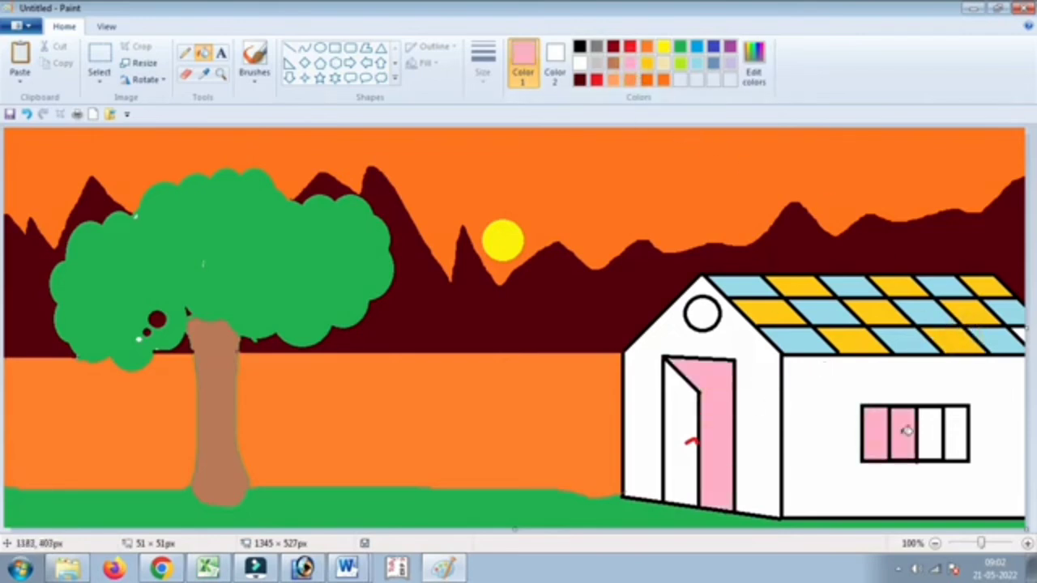
{"action": "left_click", "coordinate": [930, 426]}
{"action": "left_click", "coordinate": [959, 425]}
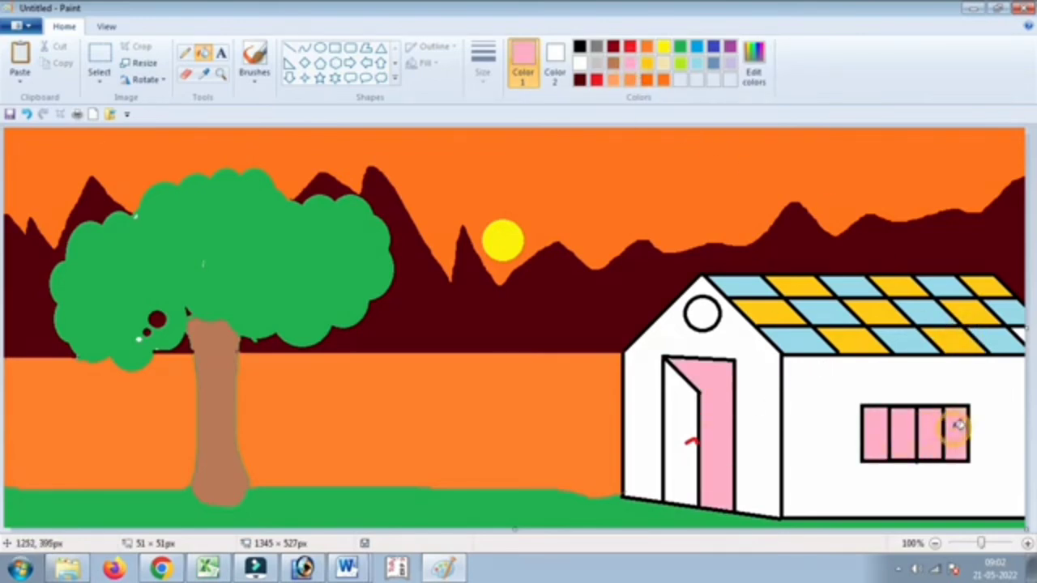
- Fill the front gable wall around the door and the round window with gold
{"action": "left_click", "coordinate": [697, 47]}
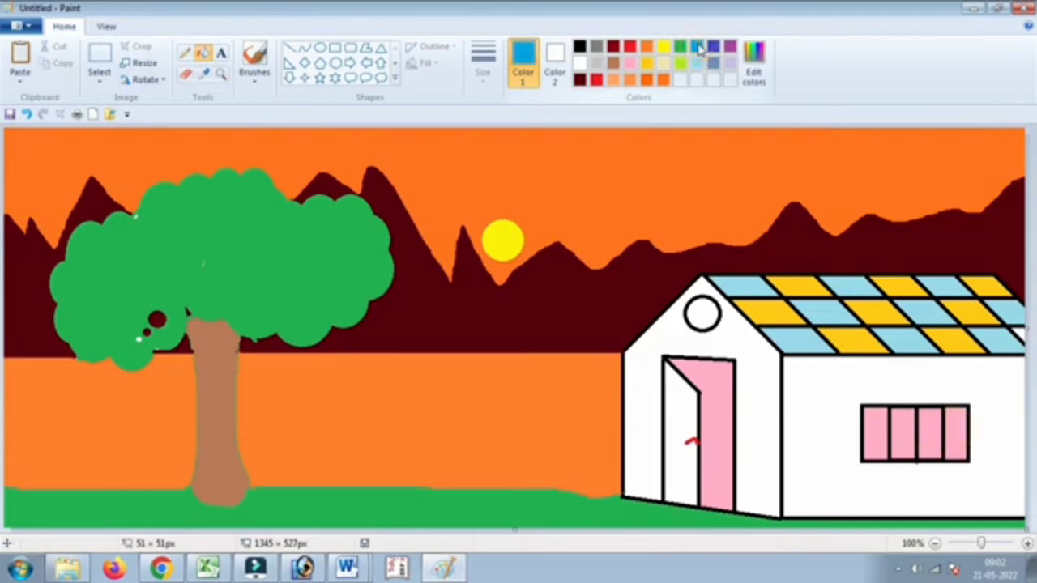
{"action": "left_click", "coordinate": [647, 64]}
{"action": "left_click", "coordinate": [744, 329]}
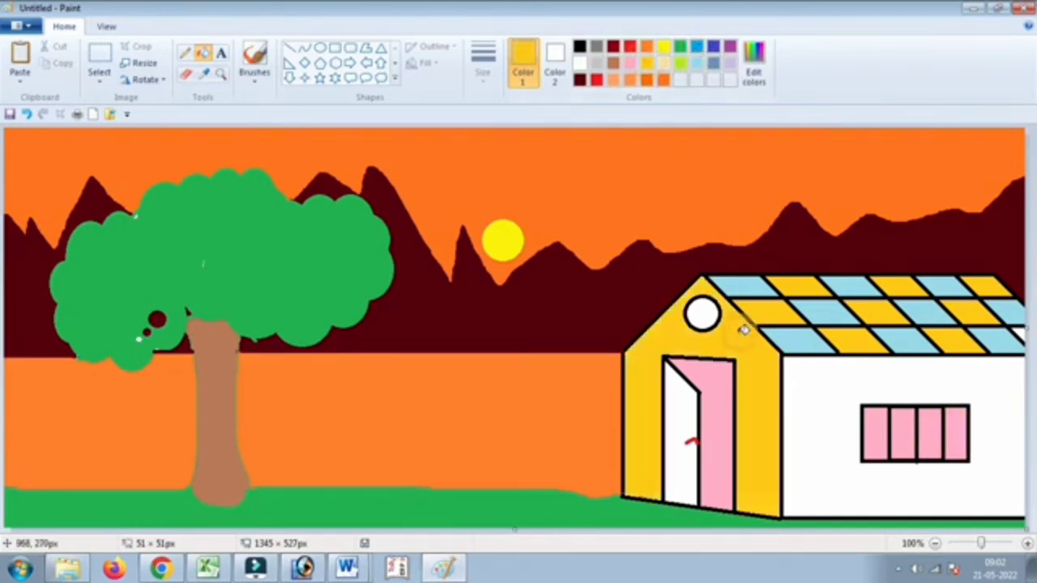
- Try orange and red fills on the open door panel
{"action": "left_click", "coordinate": [648, 48]}
{"action": "left_click", "coordinate": [688, 399]}
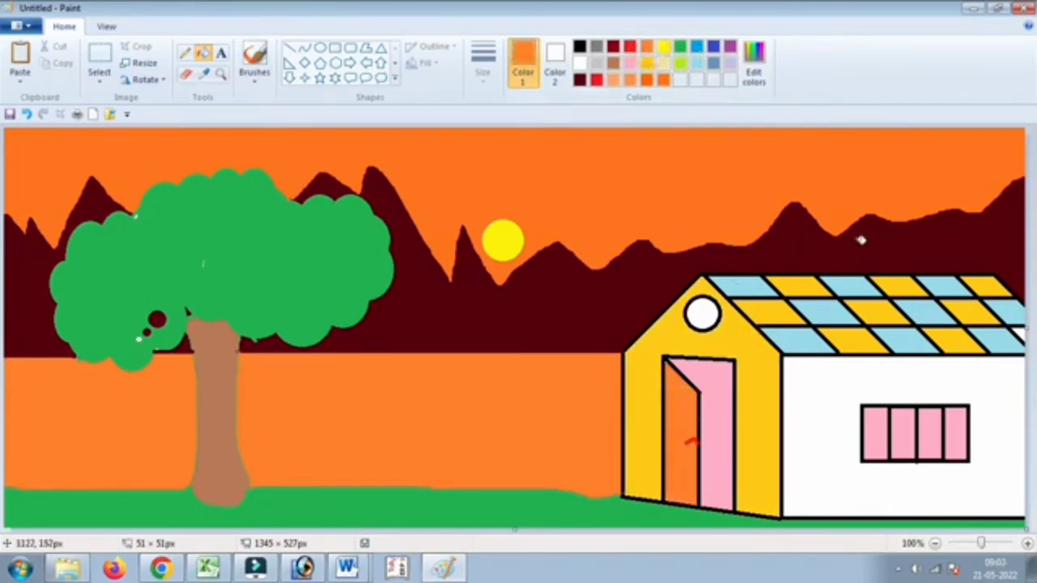
{"action": "left_click", "coordinate": [630, 46]}
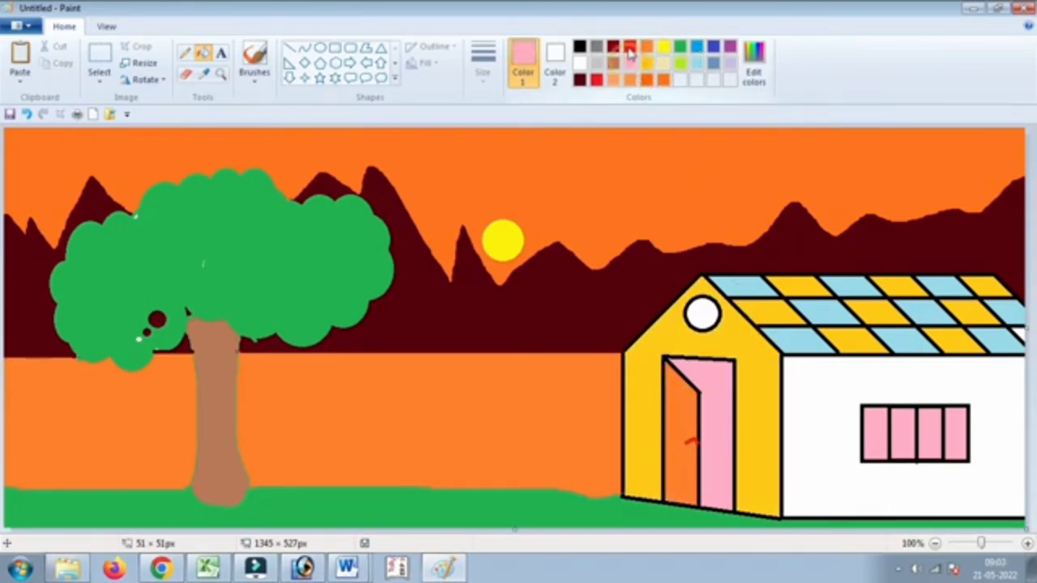
{"action": "left_click", "coordinate": [678, 415]}
{"action": "key", "text": "ctrl+z"}
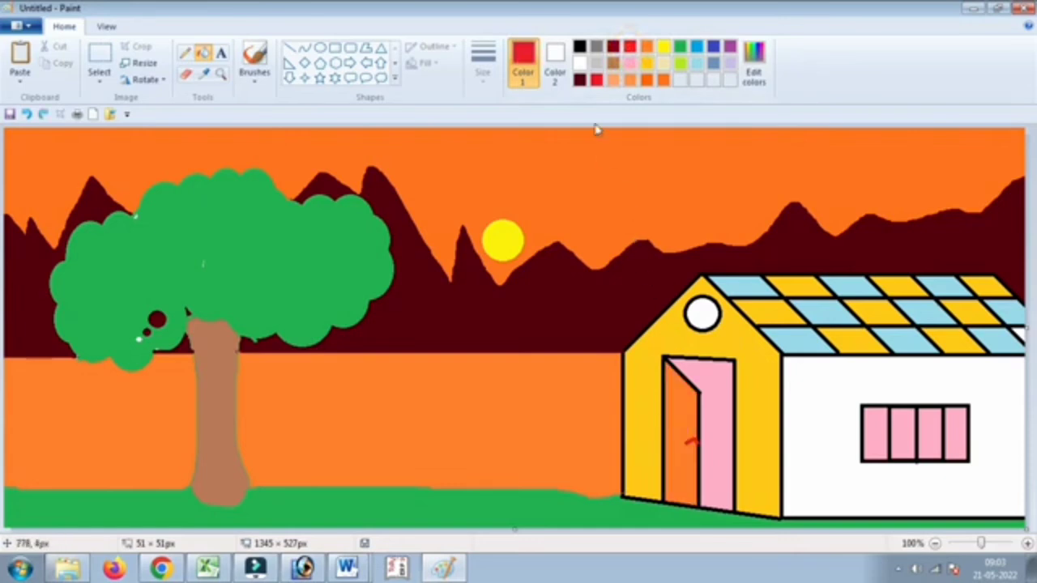
- Fill the open door panel with blue-gray and the side wall around the window with light turquoise
{"action": "left_click", "coordinate": [713, 63]}
{"action": "left_click", "coordinate": [676, 433]}
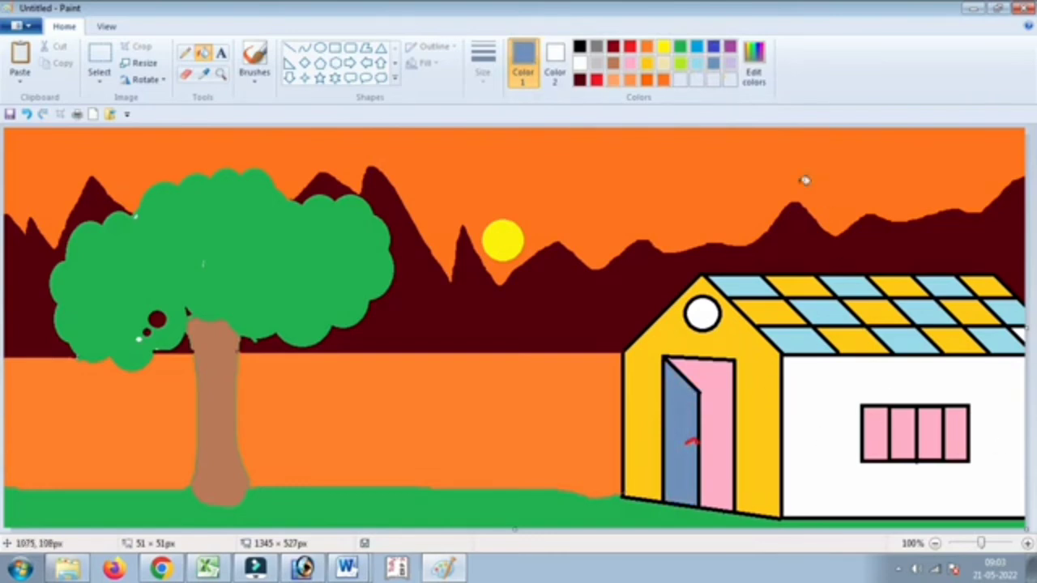
{"action": "left_click", "coordinate": [697, 63]}
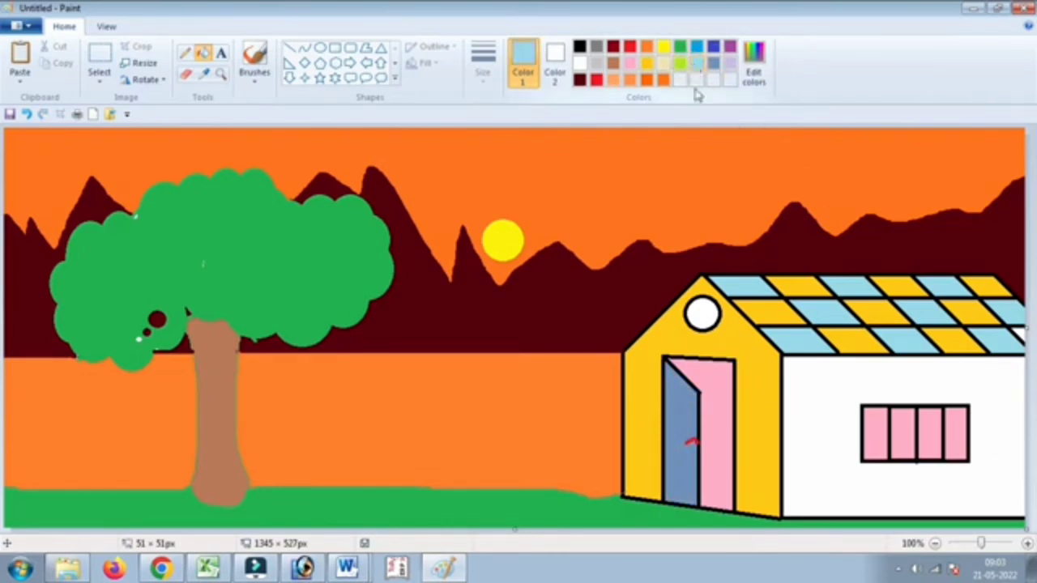
{"action": "left_click", "coordinate": [834, 382]}
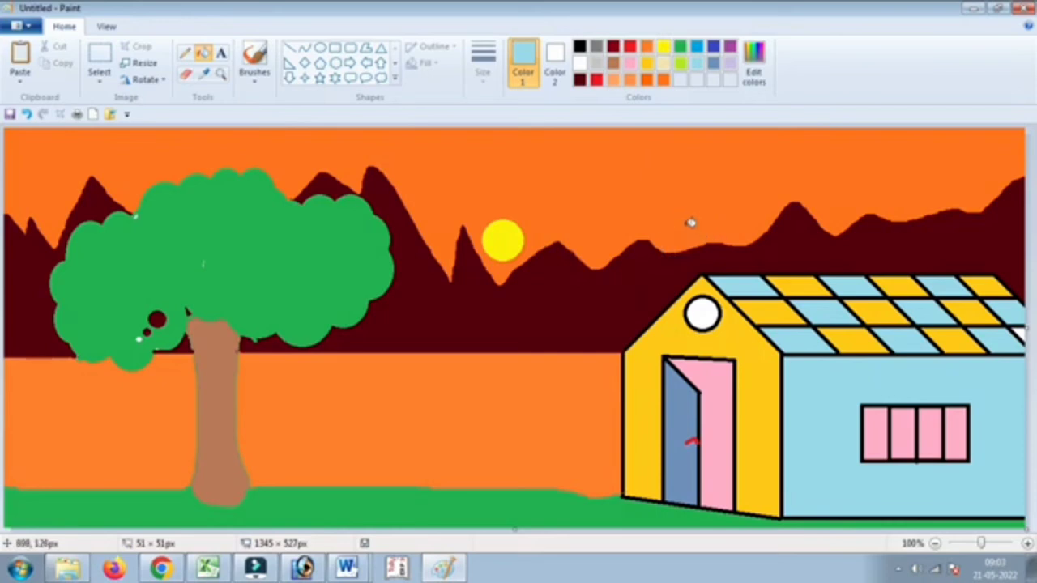
- Mix a darker maroon with luminosity 24 (red 51, green 0, blue 7) and fill the mountains on both sides of the tree with it
{"action": "left_click", "coordinate": [579, 80]}
{"action": "left_click", "coordinate": [754, 60]}
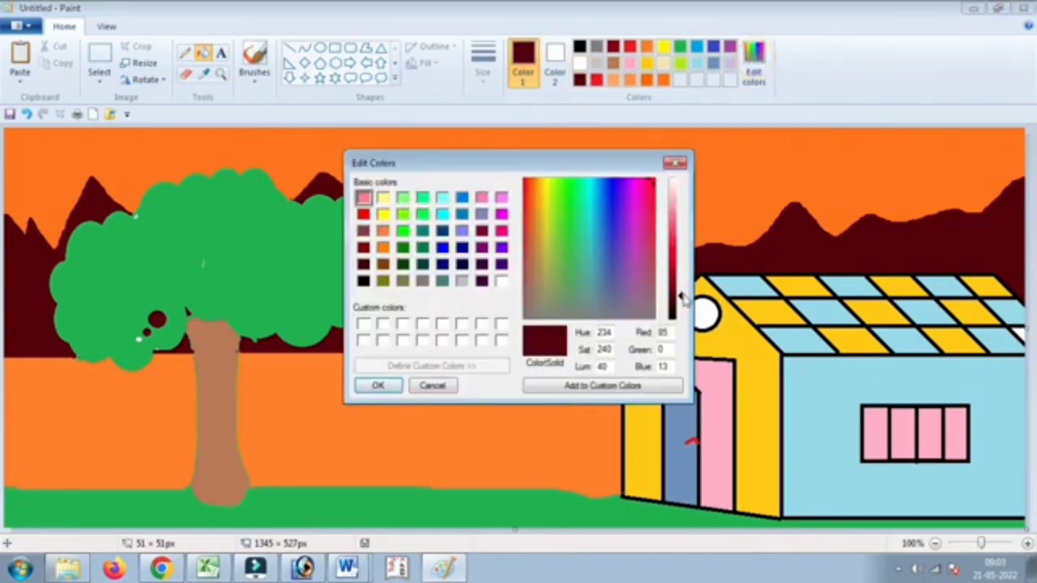
{"action": "left_click_drag", "start_coordinate": [681, 296], "coordinate": [680, 306]}
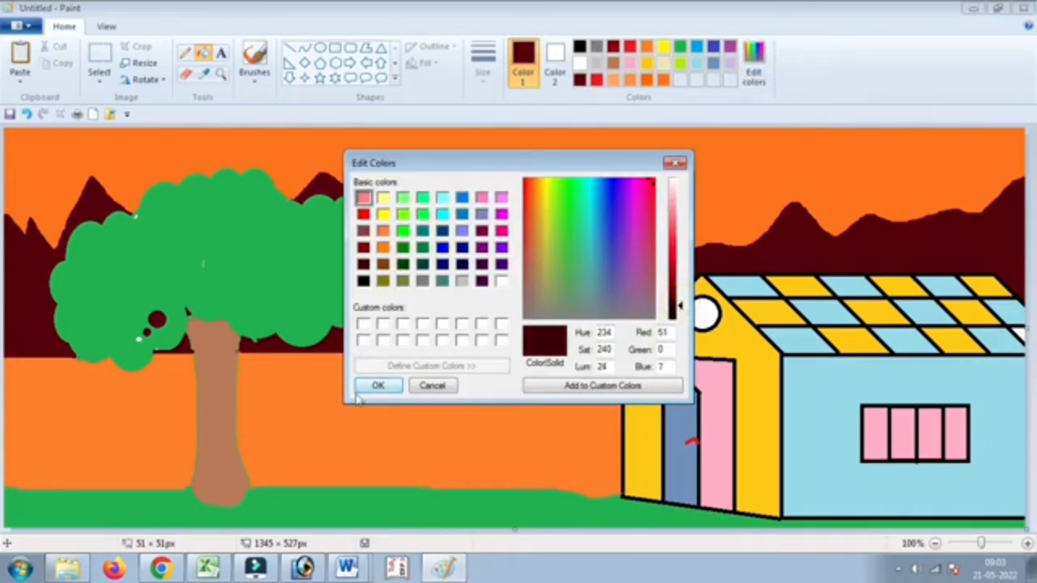
{"action": "left_click", "coordinate": [366, 385]}
{"action": "left_click", "coordinate": [511, 287]}
{"action": "left_click", "coordinate": [24, 313]}
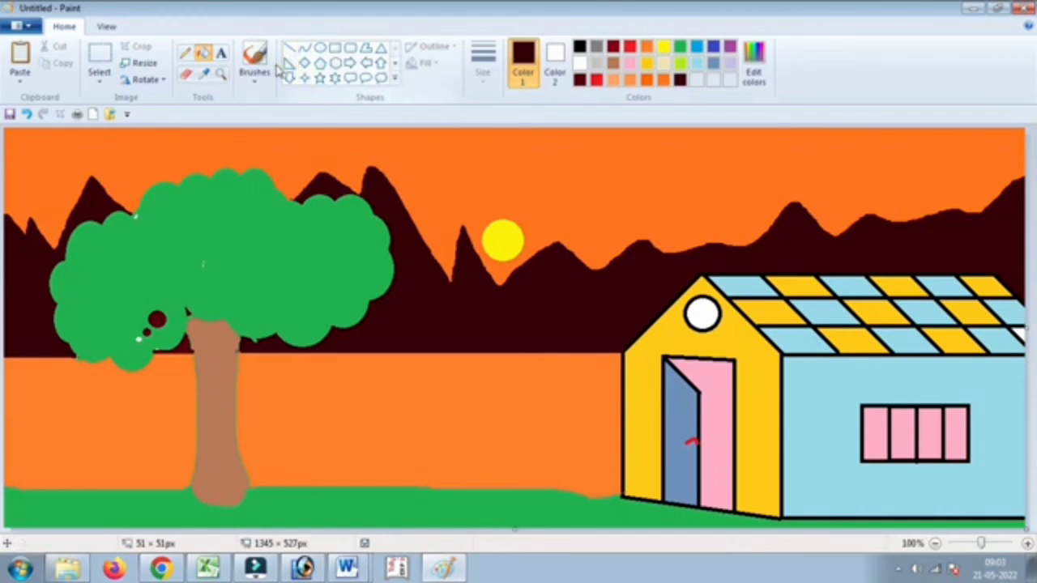
{"action": "left_click", "coordinate": [184, 52]}
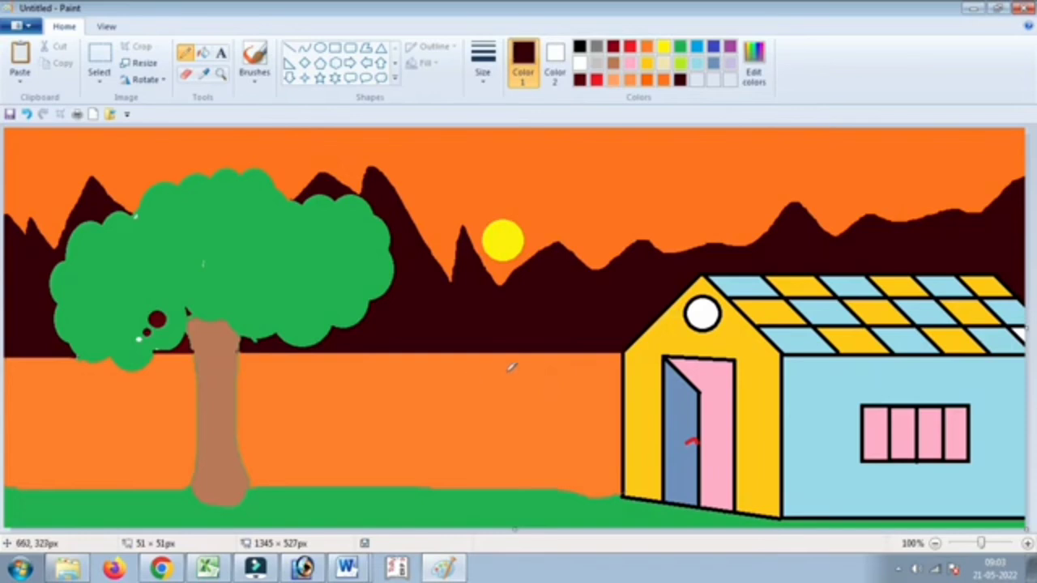
{"action": "left_click_drag", "start_coordinate": [509, 367], "coordinate": [496, 367]}
{"action": "key", "text": "ctrl+z"}
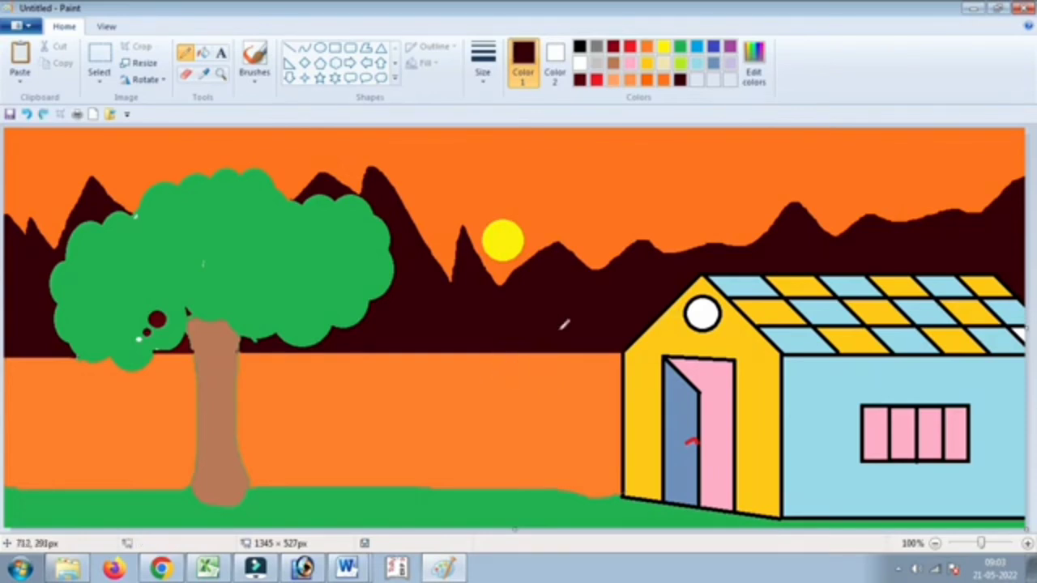
- Scribble a yellow Pencil reflection of the sun on the orange area directly below it, redoing strokes that spread too wide
{"action": "left_click", "coordinate": [663, 47]}
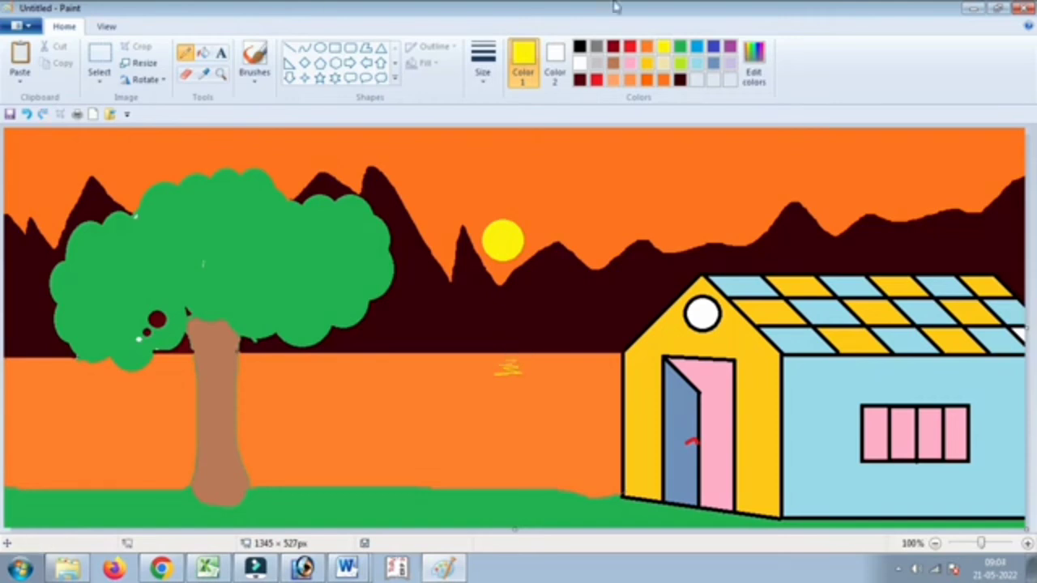
{"action": "mouse_move", "coordinate": [508, 361]}
{"action": "left_mouse_down"}
{"action": "mouse_move", "coordinate": [481, 387]}
{"action": "mouse_move", "coordinate": [499, 370]}
{"action": "mouse_move", "coordinate": [547, 371]}
{"action": "mouse_move", "coordinate": [466, 370]}
{"action": "left_mouse_up"}
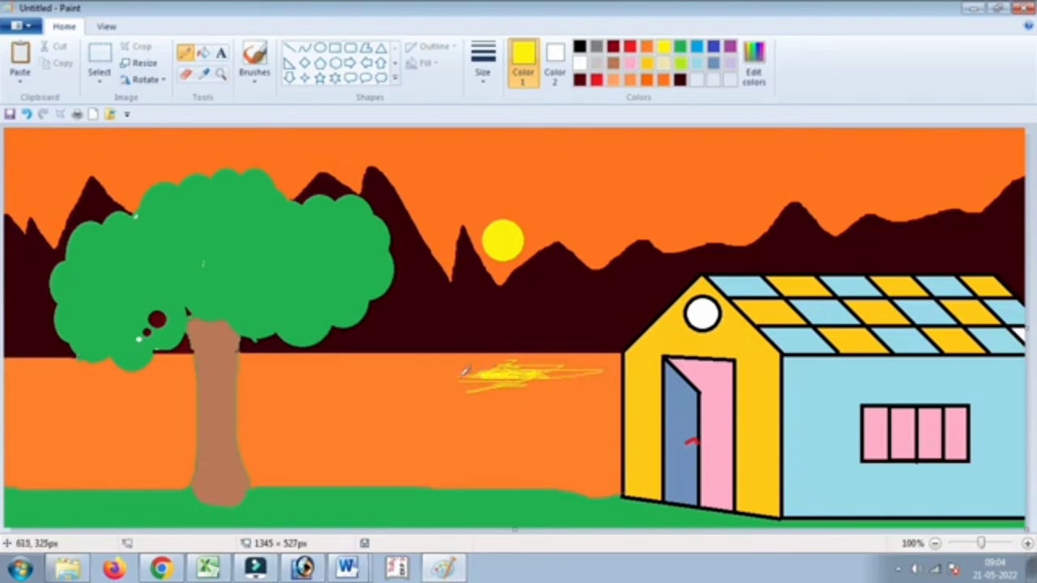
{"action": "key", "text": "ctrl+z"}
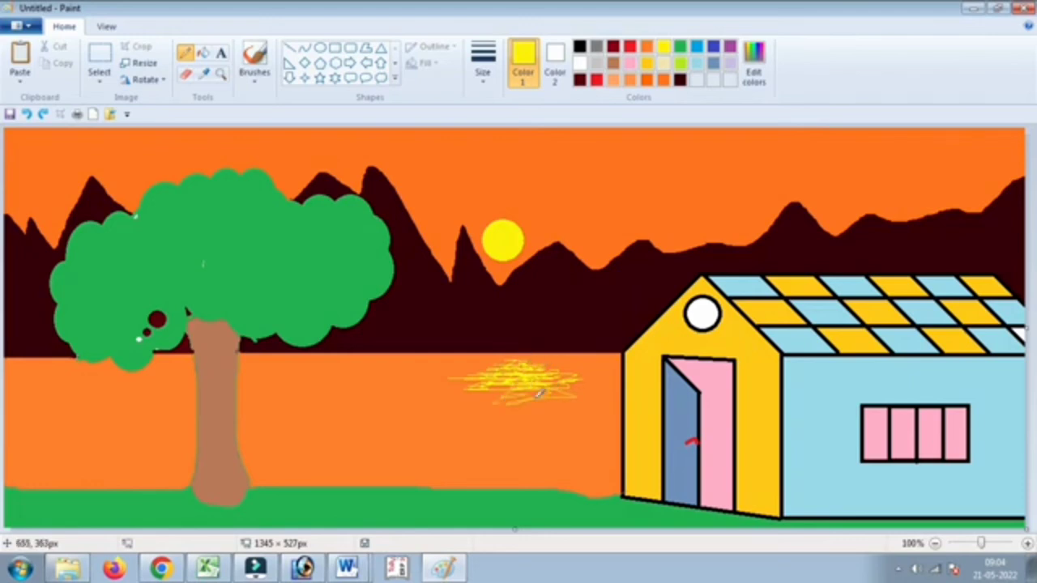
{"action": "mouse_move", "coordinate": [539, 393]}
{"action": "left_mouse_down"}
{"action": "mouse_move", "coordinate": [546, 389]}
{"action": "mouse_move", "coordinate": [533, 411]}
{"action": "mouse_move", "coordinate": [516, 386]}
{"action": "mouse_move", "coordinate": [547, 381]}
{"action": "left_mouse_up"}
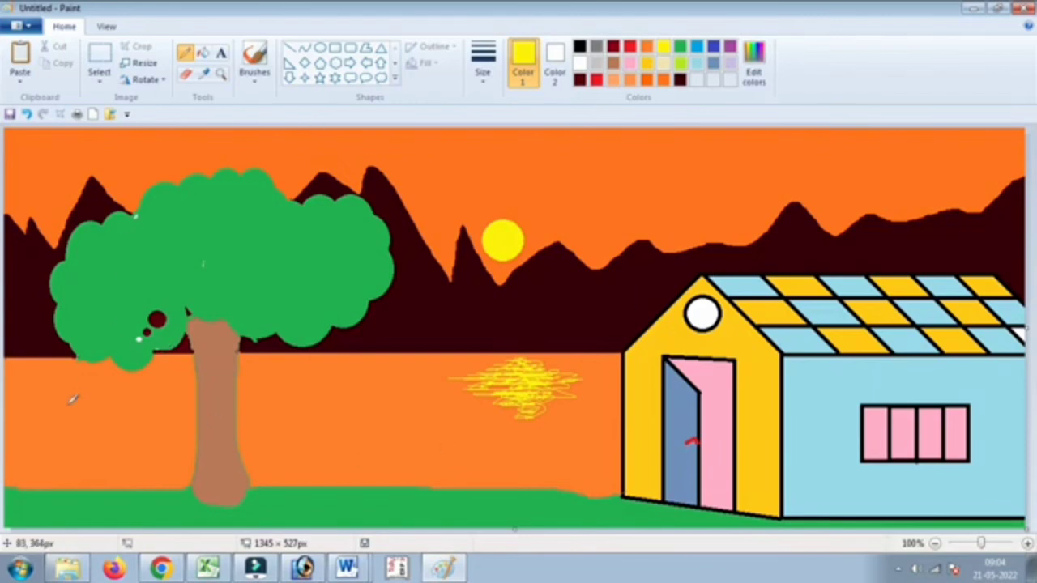
- Spray yellow speckles along the whole green ground with the Airbrush at its thickest size
{"action": "left_click", "coordinate": [253, 77]}
{"action": "left_click", "coordinate": [350, 128]}
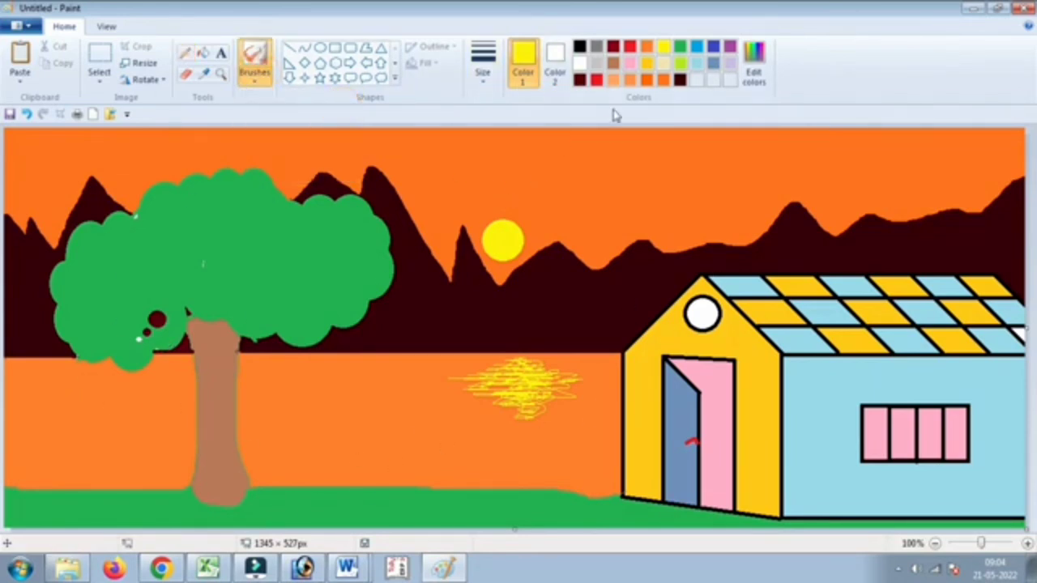
{"action": "left_click", "coordinate": [663, 47]}
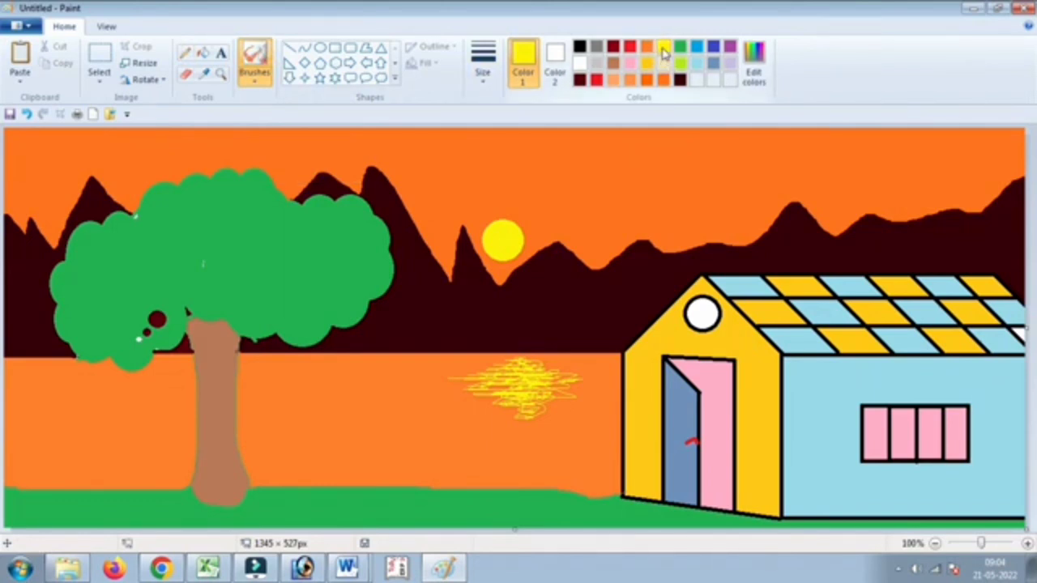
{"action": "left_click", "coordinate": [484, 64]}
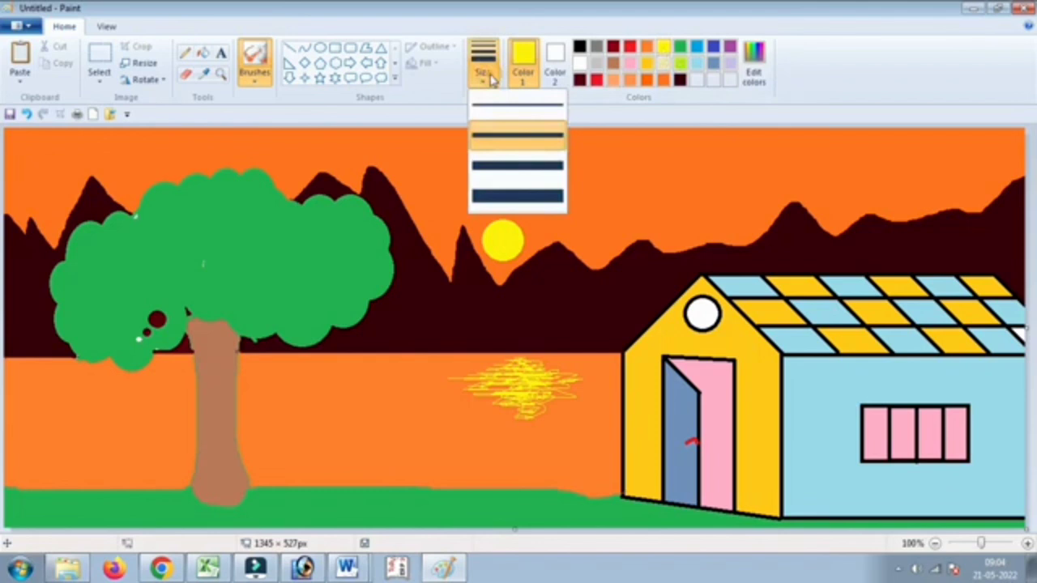
{"action": "left_click", "coordinate": [520, 200]}
{"action": "mouse_move", "coordinate": [293, 500]}
{"action": "left_mouse_down"}
{"action": "mouse_move", "coordinate": [143, 497]}
{"action": "mouse_move", "coordinate": [30, 515]}
{"action": "mouse_move", "coordinate": [162, 499]}
{"action": "mouse_move", "coordinate": [78, 487]}
{"action": "mouse_move", "coordinate": [244, 494]}
{"action": "mouse_move", "coordinate": [162, 479]}
{"action": "mouse_move", "coordinate": [210, 499]}
{"action": "mouse_move", "coordinate": [258, 487]}
{"action": "mouse_move", "coordinate": [533, 490]}
{"action": "mouse_move", "coordinate": [726, 513]}
{"action": "mouse_move", "coordinate": [1033, 522]}
{"action": "mouse_move", "coordinate": [866, 536]}
{"action": "mouse_move", "coordinate": [709, 526]}
{"action": "mouse_move", "coordinate": [552, 499]}
{"action": "mouse_move", "coordinate": [331, 493]}
{"action": "mouse_move", "coordinate": [371, 510]}
{"action": "mouse_move", "coordinate": [579, 516]}
{"action": "mouse_move", "coordinate": [555, 504]}
{"action": "mouse_move", "coordinate": [182, 508]}
{"action": "mouse_move", "coordinate": [87, 499]}
{"action": "mouse_move", "coordinate": [133, 495]}
{"action": "mouse_move", "coordinate": [101, 483]}
{"action": "mouse_move", "coordinate": [1, 483]}
{"action": "mouse_move", "coordinate": [51, 509]}
{"action": "mouse_move", "coordinate": [255, 524]}
{"action": "mouse_move", "coordinate": [367, 510]}
{"action": "mouse_move", "coordinate": [676, 517]}
{"action": "mouse_move", "coordinate": [630, 498]}
{"action": "mouse_move", "coordinate": [338, 480]}
{"action": "mouse_move", "coordinate": [270, 488]}
{"action": "mouse_move", "coordinate": [590, 488]}
{"action": "mouse_move", "coordinate": [679, 515]}
{"action": "mouse_move", "coordinate": [965, 531]}
{"action": "left_mouse_up"}
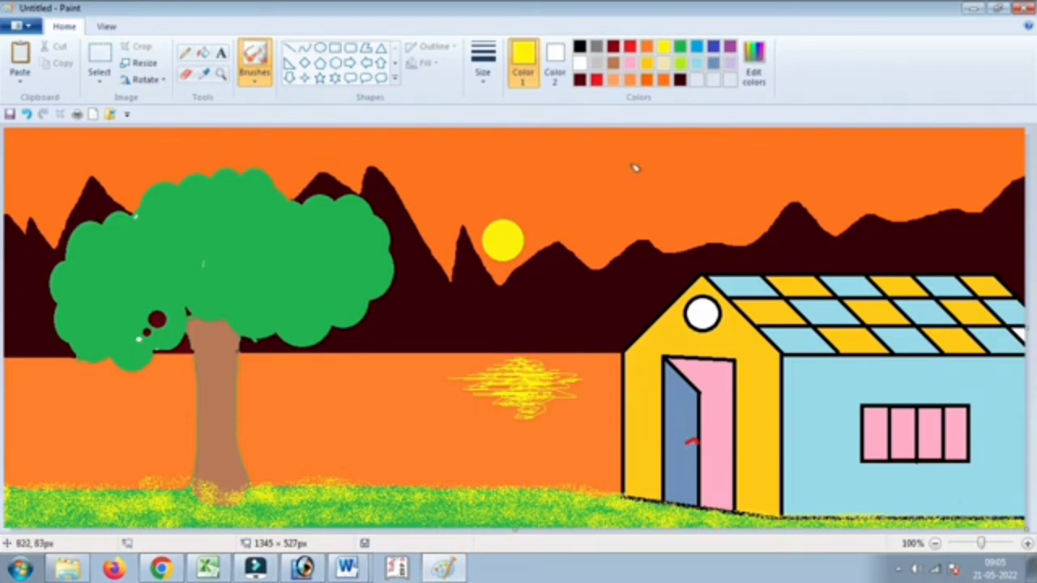
- Spray dark maroon foliage in the sky between sun and house, and draw and fill a matching trunk down to the mountains
{"action": "left_click", "coordinate": [680, 79]}
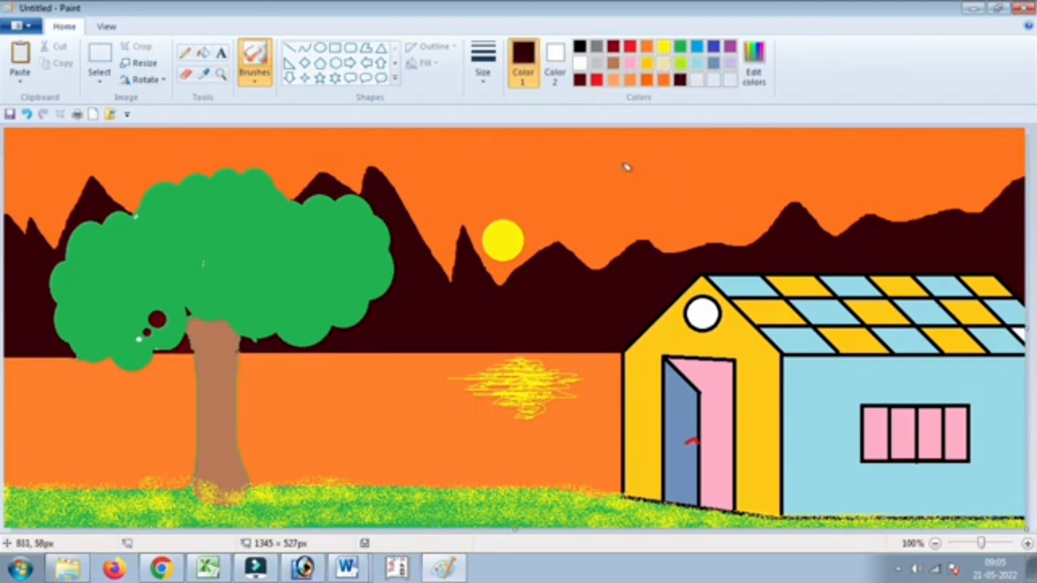
{"action": "mouse_move", "coordinate": [634, 169]}
{"action": "left_mouse_down"}
{"action": "mouse_move", "coordinate": [669, 155]}
{"action": "mouse_move", "coordinate": [669, 166]}
{"action": "mouse_move", "coordinate": [664, 152]}
{"action": "mouse_move", "coordinate": [670, 167]}
{"action": "mouse_move", "coordinate": [693, 158]}
{"action": "mouse_move", "coordinate": [688, 171]}
{"action": "mouse_move", "coordinate": [692, 151]}
{"action": "mouse_move", "coordinate": [655, 146]}
{"action": "mouse_move", "coordinate": [645, 173]}
{"action": "mouse_move", "coordinate": [664, 184]}
{"action": "mouse_move", "coordinate": [640, 190]}
{"action": "mouse_move", "coordinate": [646, 148]}
{"action": "mouse_move", "coordinate": [671, 145]}
{"action": "mouse_move", "coordinate": [687, 150]}
{"action": "mouse_move", "coordinate": [704, 179]}
{"action": "mouse_move", "coordinate": [681, 185]}
{"action": "mouse_move", "coordinate": [698, 172]}
{"action": "mouse_move", "coordinate": [691, 183]}
{"action": "mouse_move", "coordinate": [693, 172]}
{"action": "mouse_move", "coordinate": [665, 172]}
{"action": "mouse_move", "coordinate": [654, 191]}
{"action": "mouse_move", "coordinate": [623, 174]}
{"action": "mouse_move", "coordinate": [658, 144]}
{"action": "mouse_move", "coordinate": [687, 146]}
{"action": "left_mouse_up"}
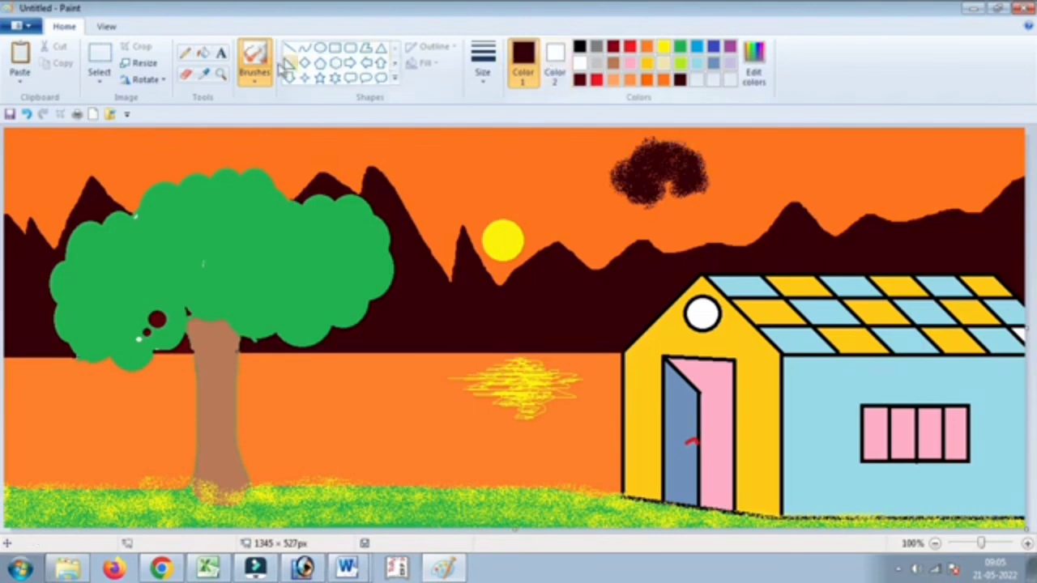
{"action": "left_click", "coordinate": [185, 53]}
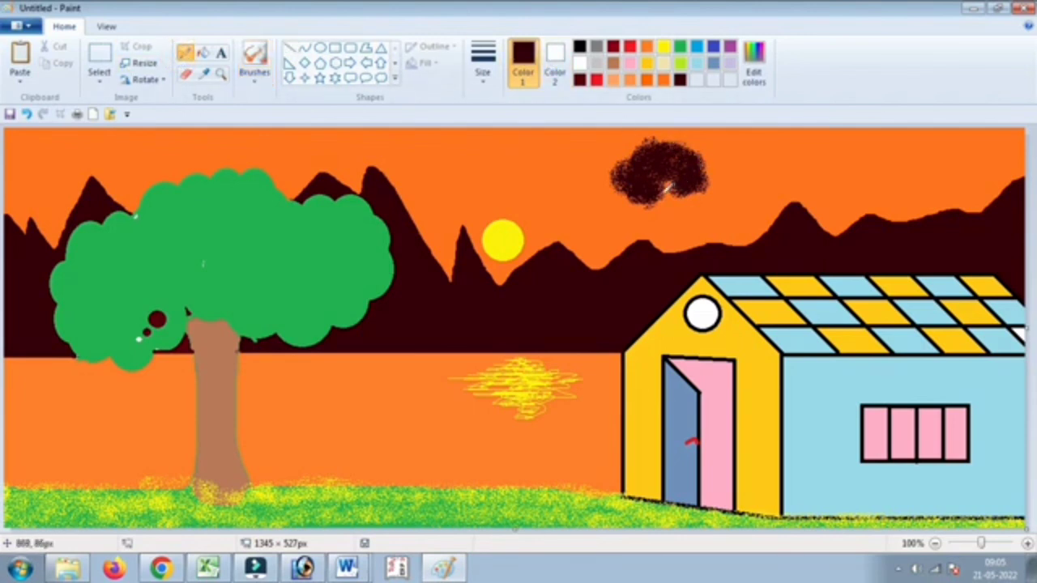
{"action": "left_click_drag", "start_coordinate": [666, 188], "coordinate": [672, 240]}
{"action": "left_click_drag", "start_coordinate": [668, 171], "coordinate": [663, 251]}
{"action": "left_click_drag", "start_coordinate": [670, 188], "coordinate": [675, 225]}
{"action": "key", "text": "ctrl+z"}
{"action": "left_click_drag", "start_coordinate": [671, 188], "coordinate": [687, 235]}
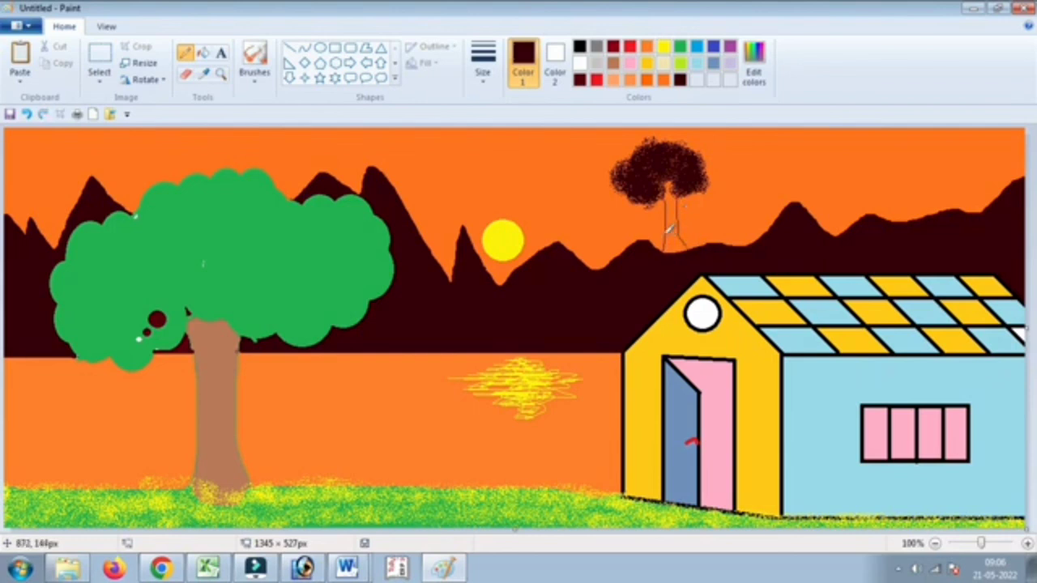
{"action": "key", "text": "ctrl+z"}
{"action": "left_click", "coordinate": [203, 53]}
{"action": "left_click", "coordinate": [671, 214]}
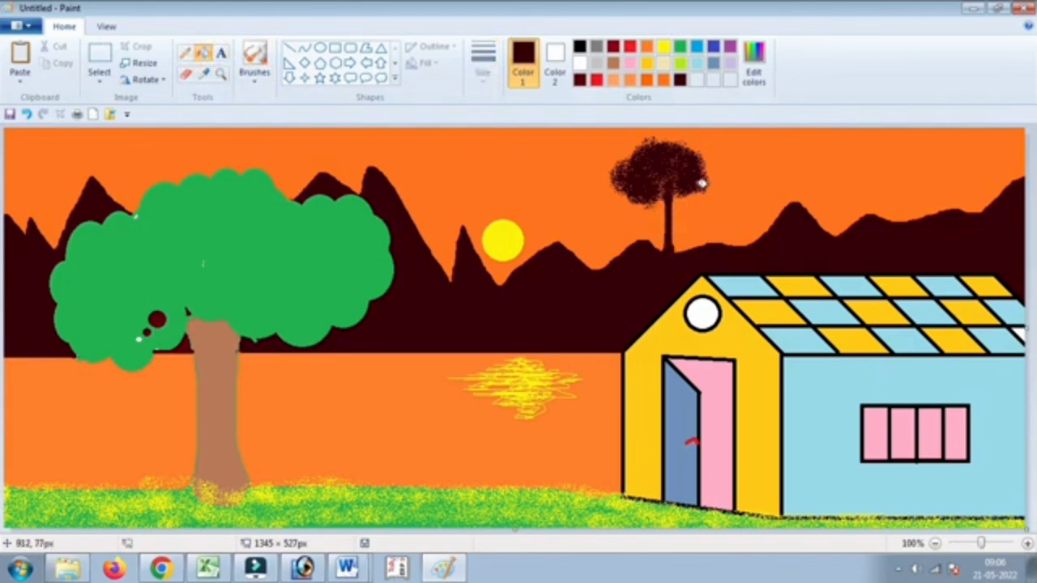